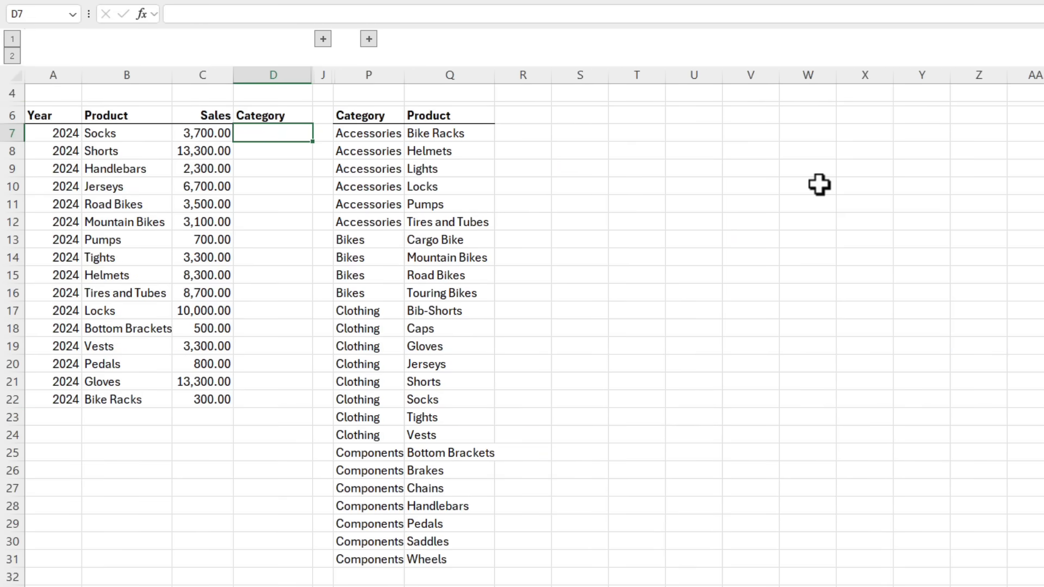
Enter =XLOOKUP(B7:B32,Q7:Q31,P7:P31) in D7 to spill each product's category
type("=xl")
key("Tab")
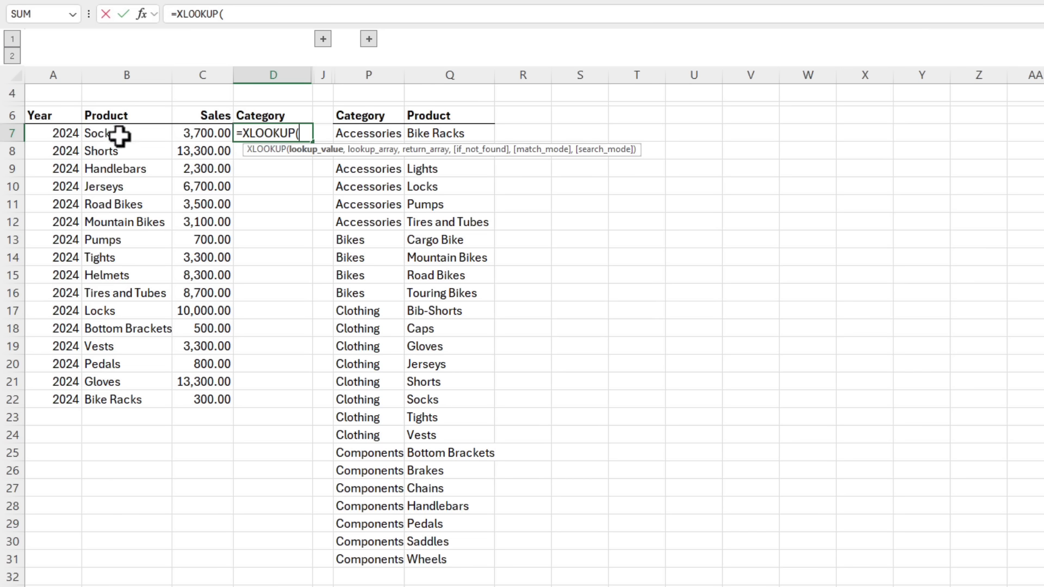
left_click_drag(119, 136, 144, 573)
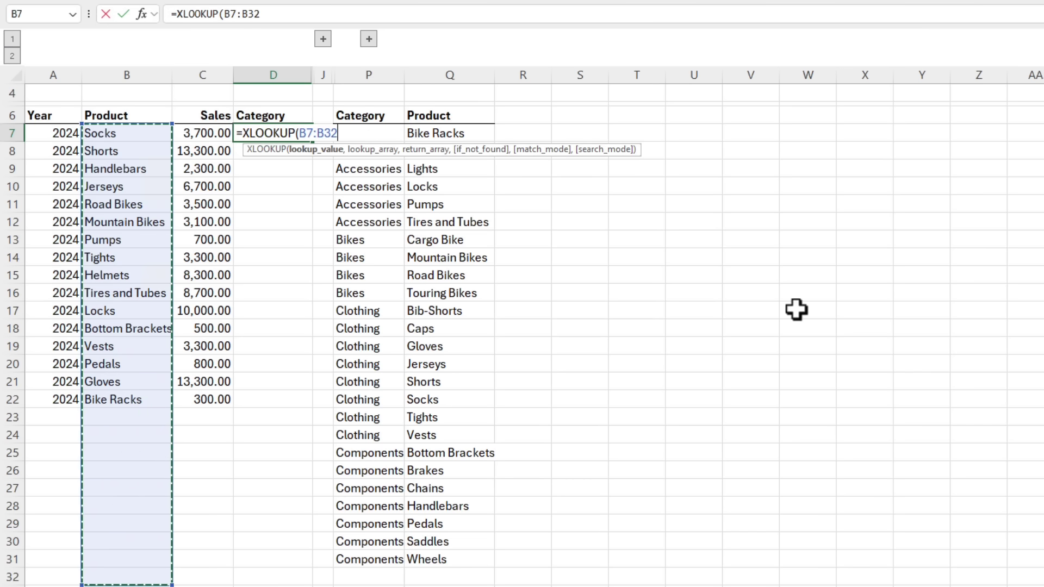
type(",")
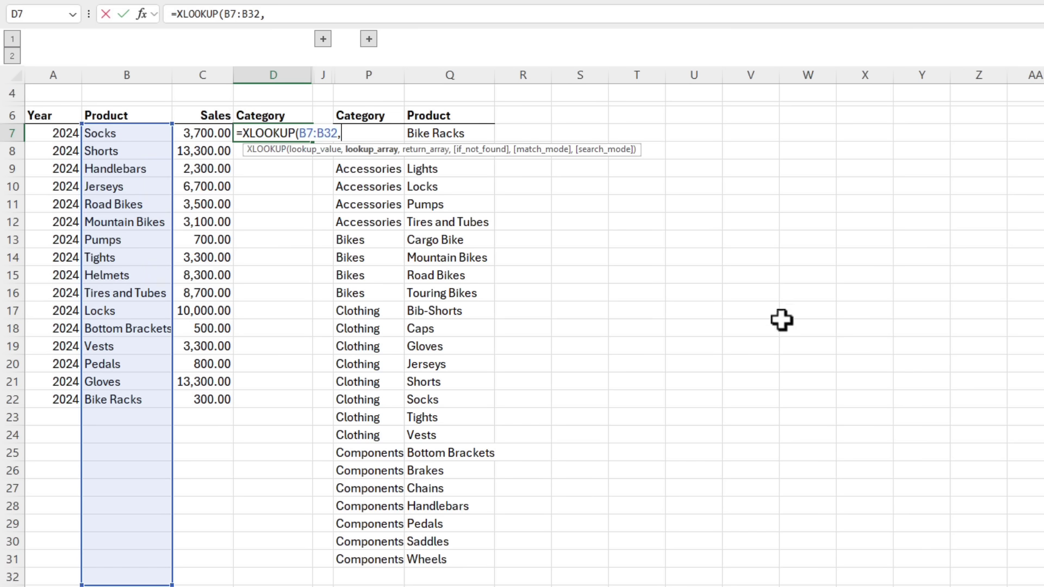
left_click(453, 559)
left_click_drag(446, 266, 450, 134)
type(",")
left_click_drag(379, 560, 372, 135)
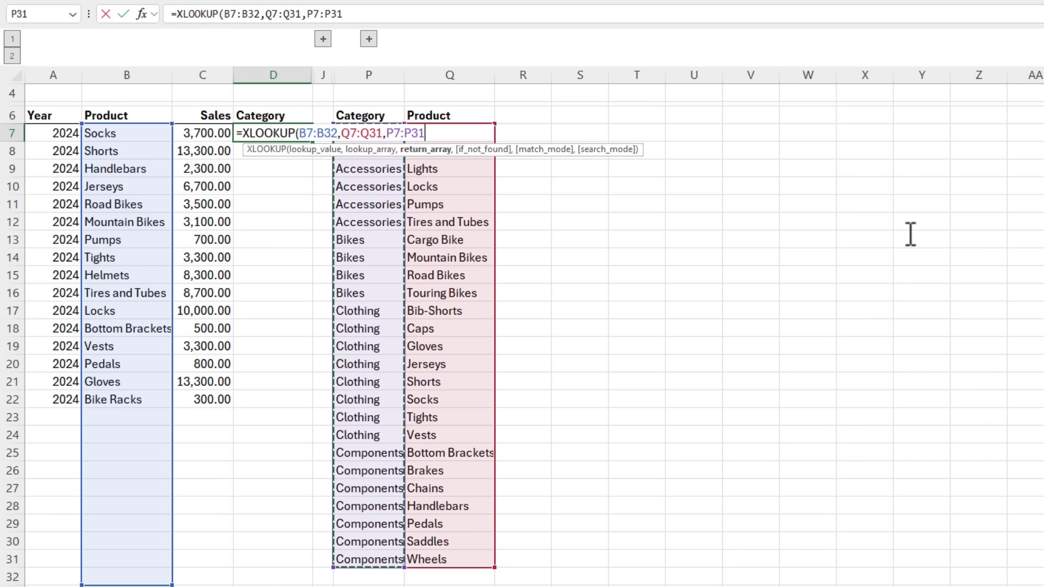
type(")")
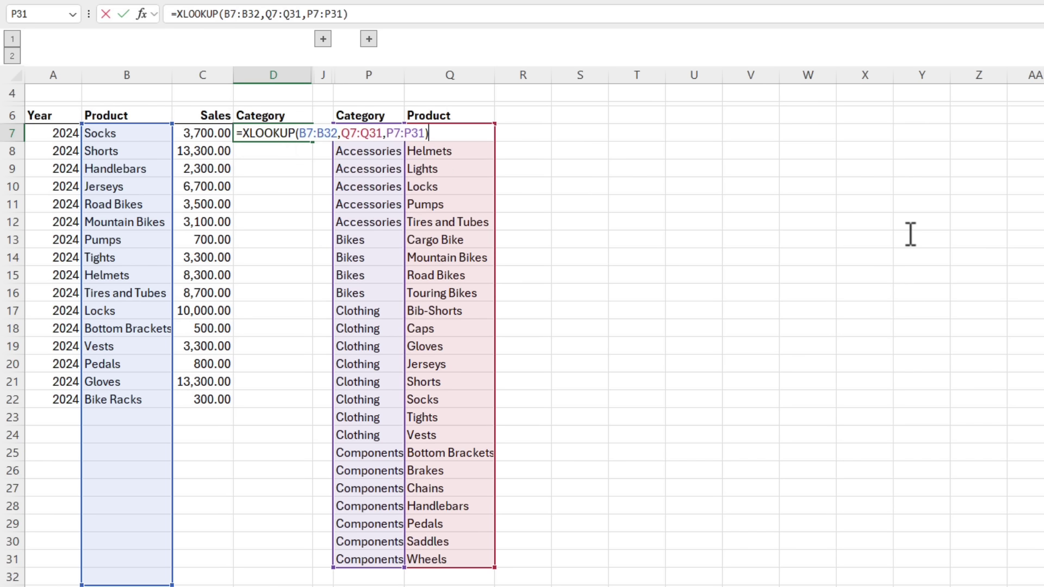
key("Return")
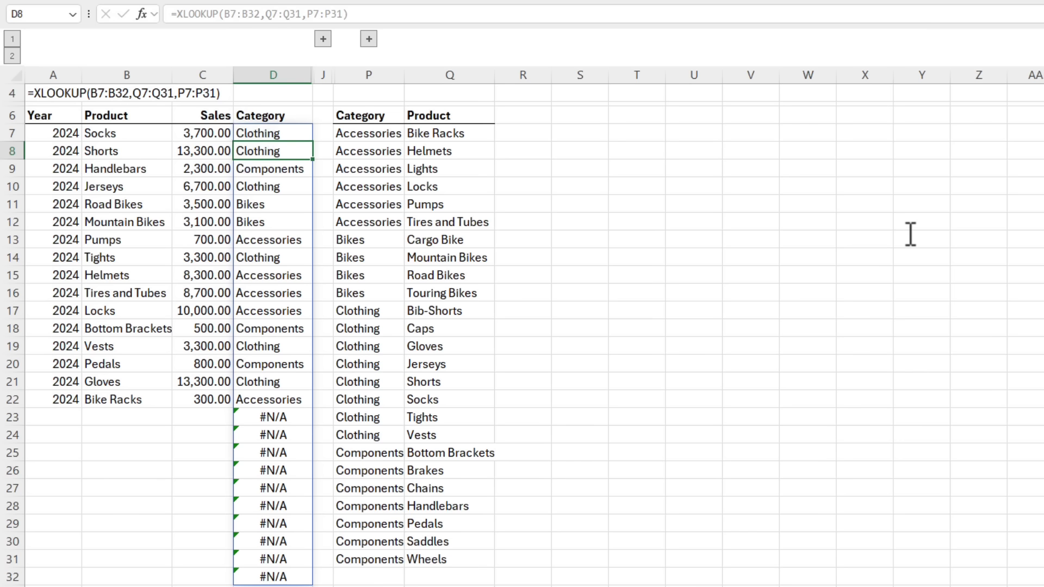
Add "" as the if_not_found argument to the D7 XLOOKUP so empty rows stay blank
key("Up")
key("F2")
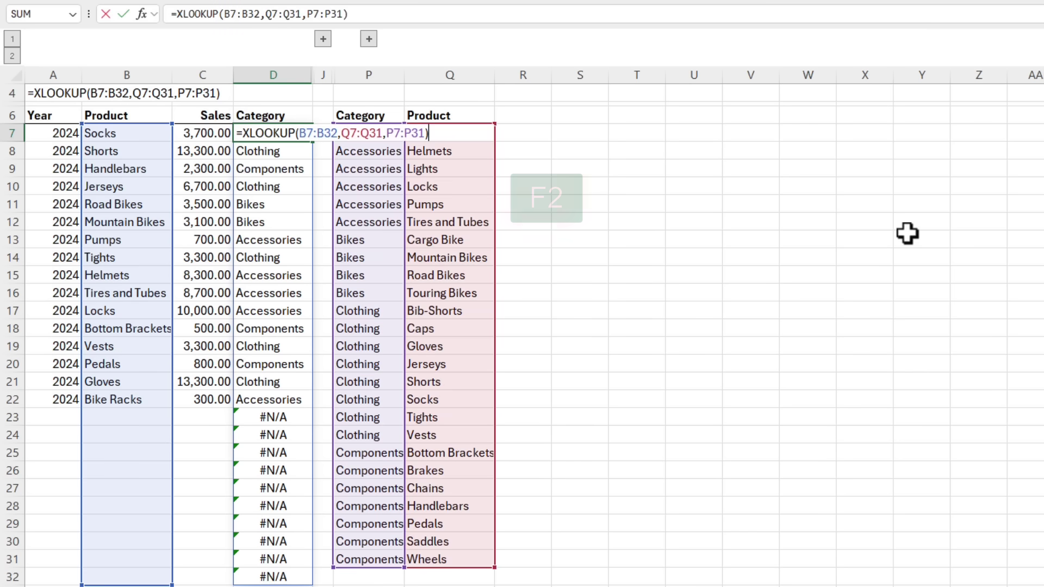
type(",")
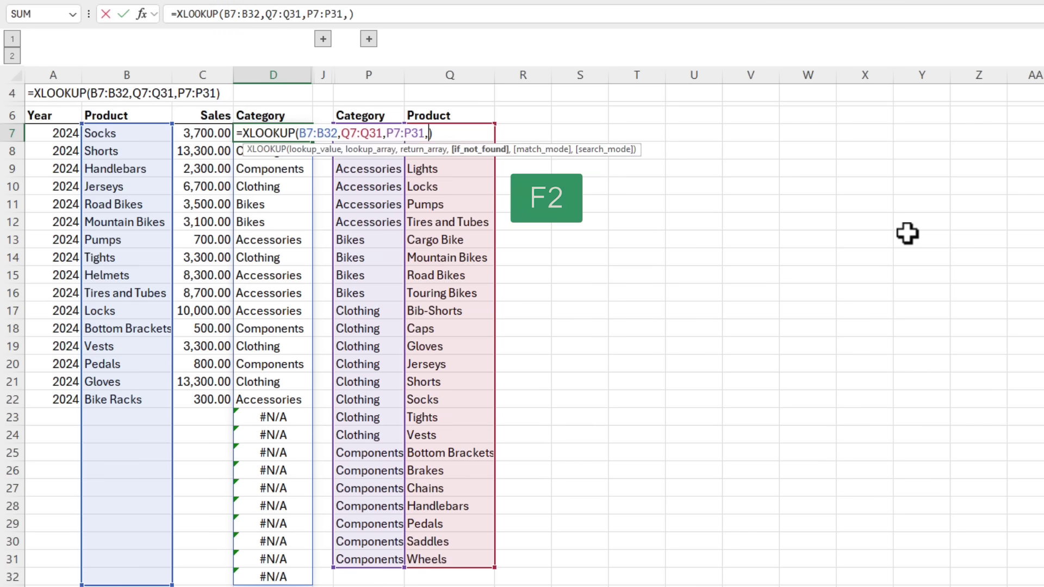
type("\"\"")
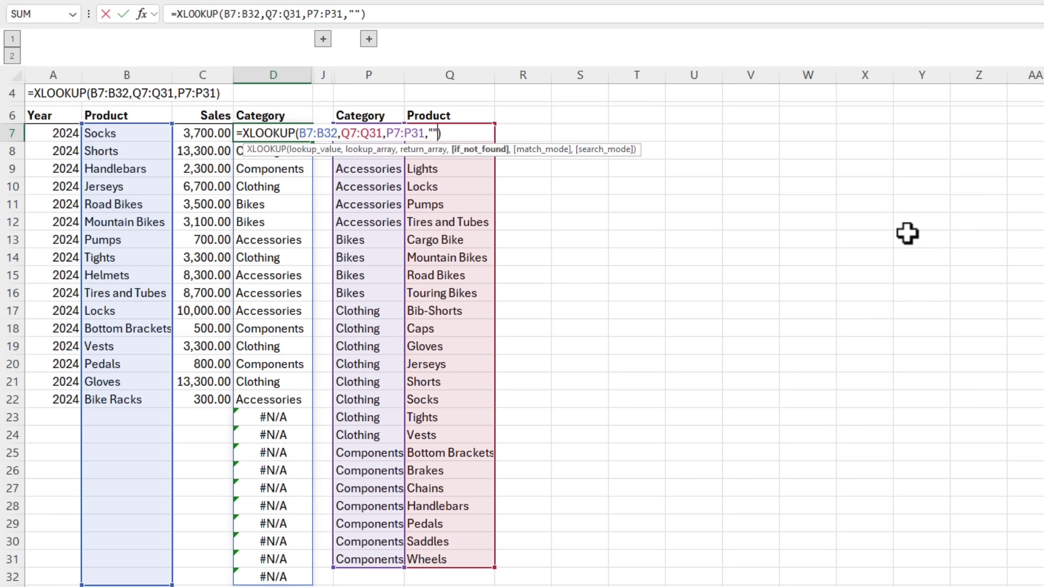
key("Return")
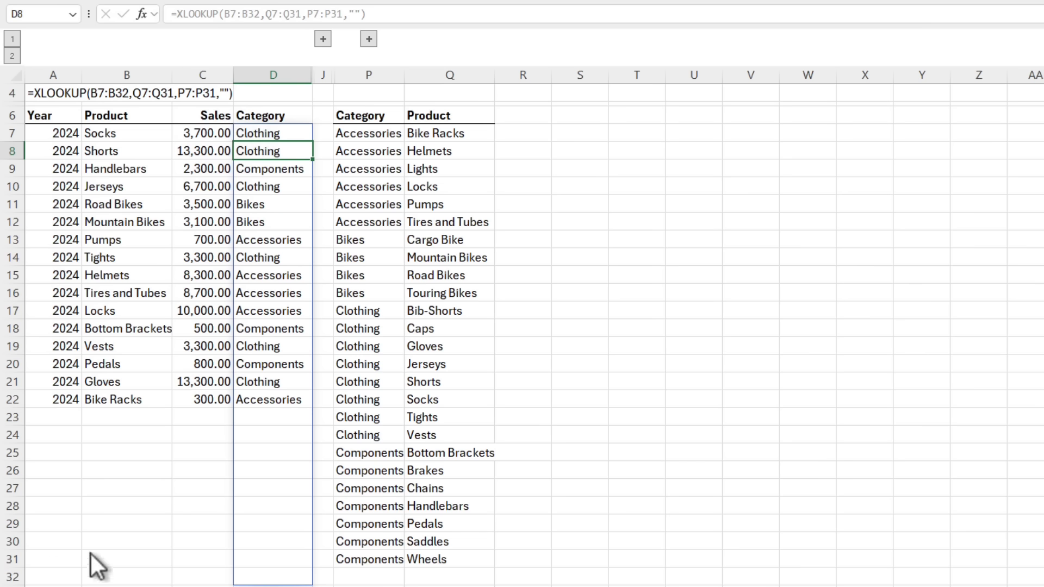
On the DNR sheet, expand the INDEX and TOCOL examples beside the OFFSET version
left_click(98, 585)
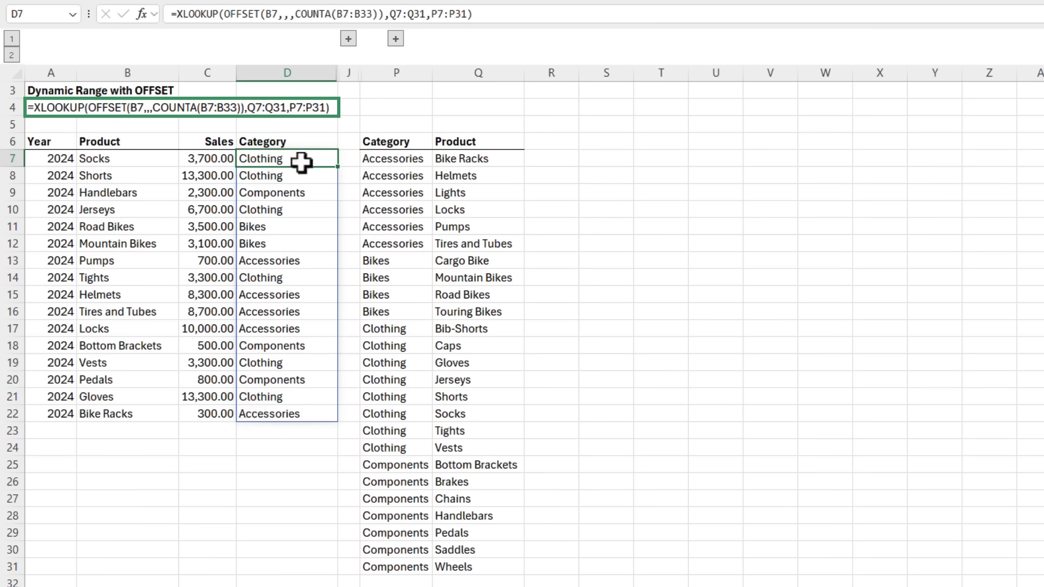
left_click(349, 38)
left_click(615, 158)
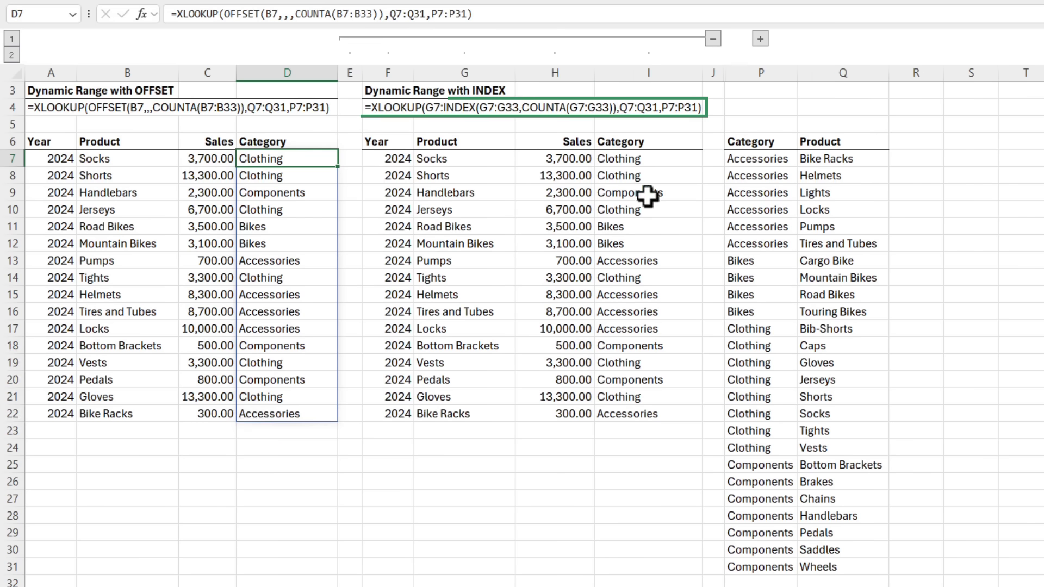
left_click(760, 38)
left_click(966, 159)
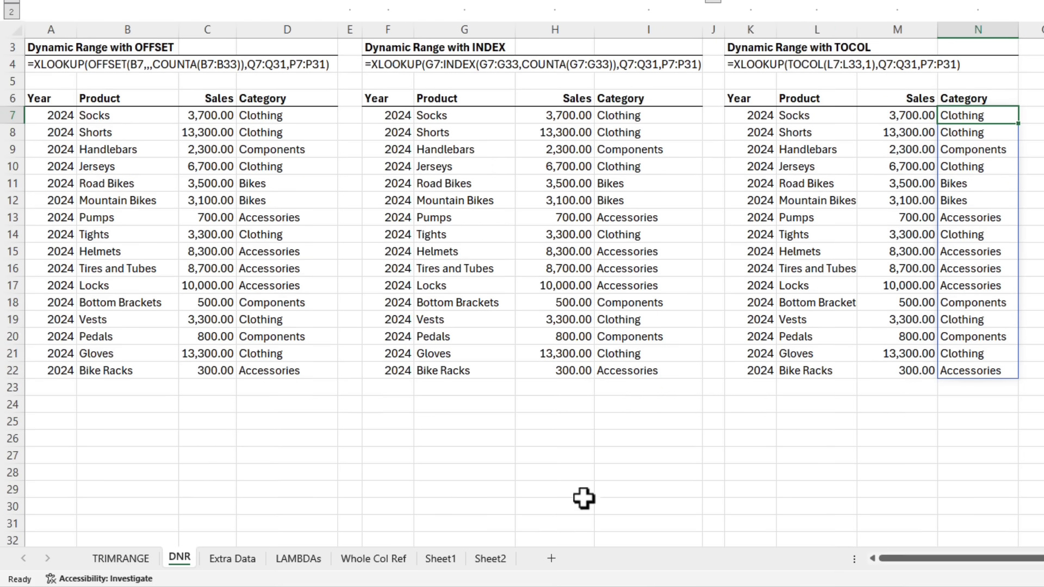
Back on TRIMRANGE, expand columns E–I and start an XLOOKUP in I7 over TRIMRANGE(G7:G32
left_click(121, 559)
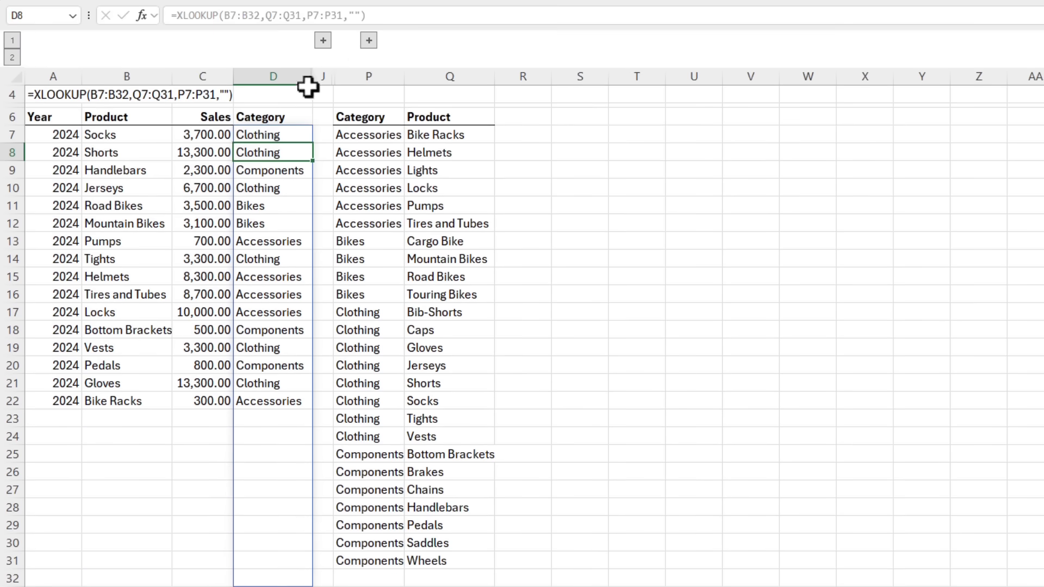
left_click(316, 40)
left_click(563, 135)
type("=xl")
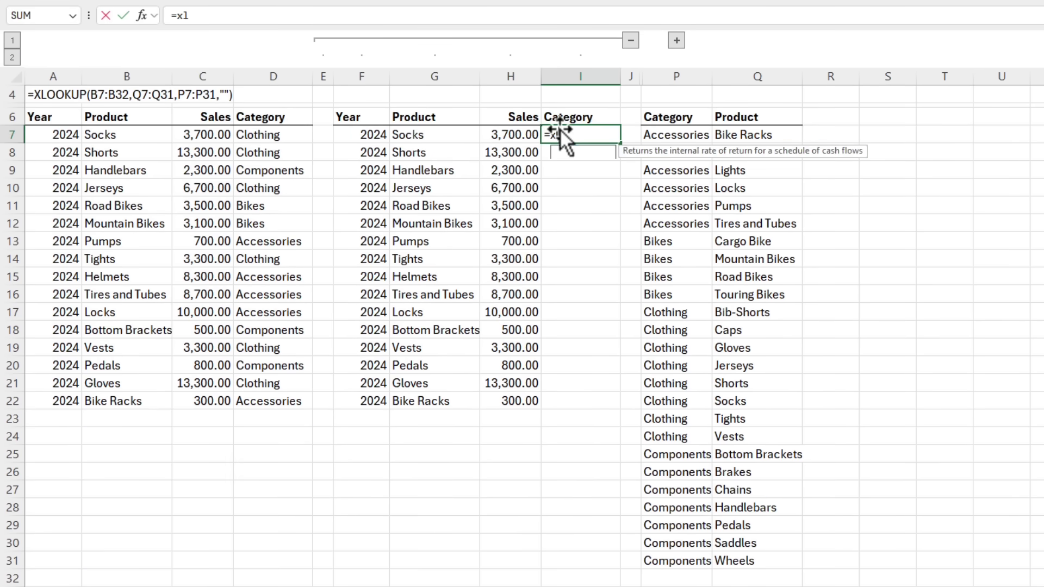
key("Tab")
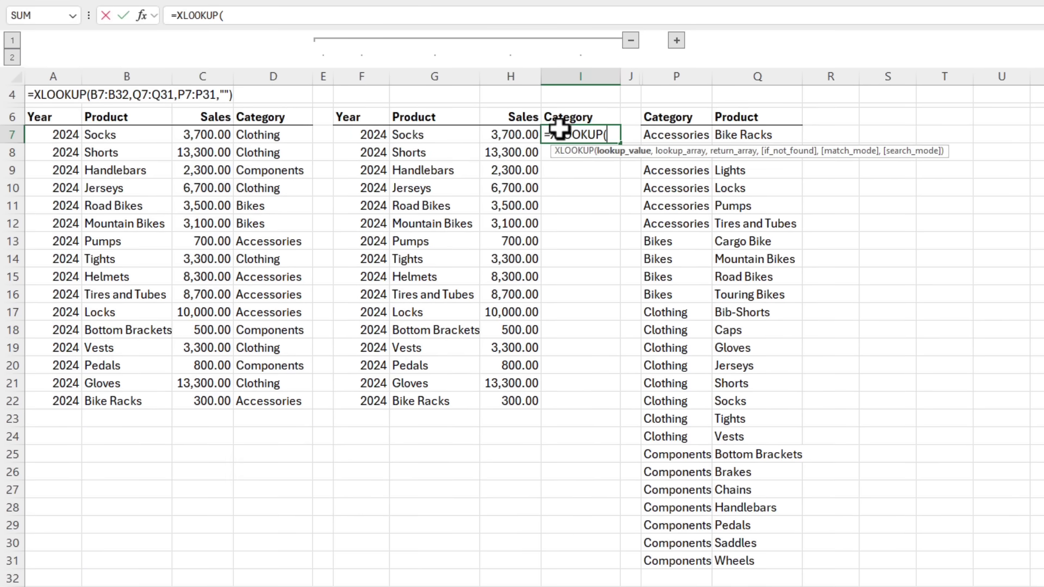
type("trimr")
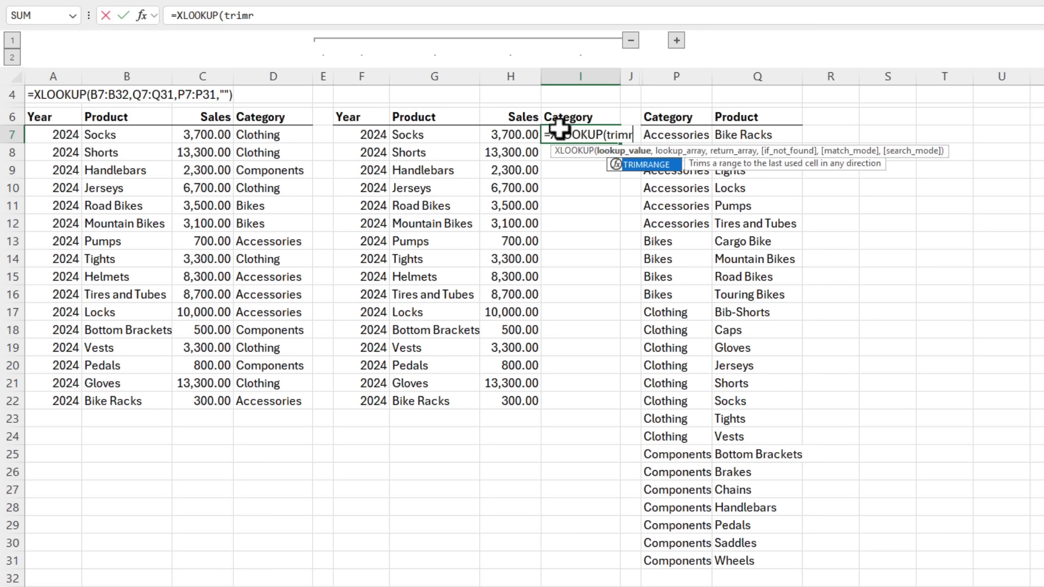
key("Tab")
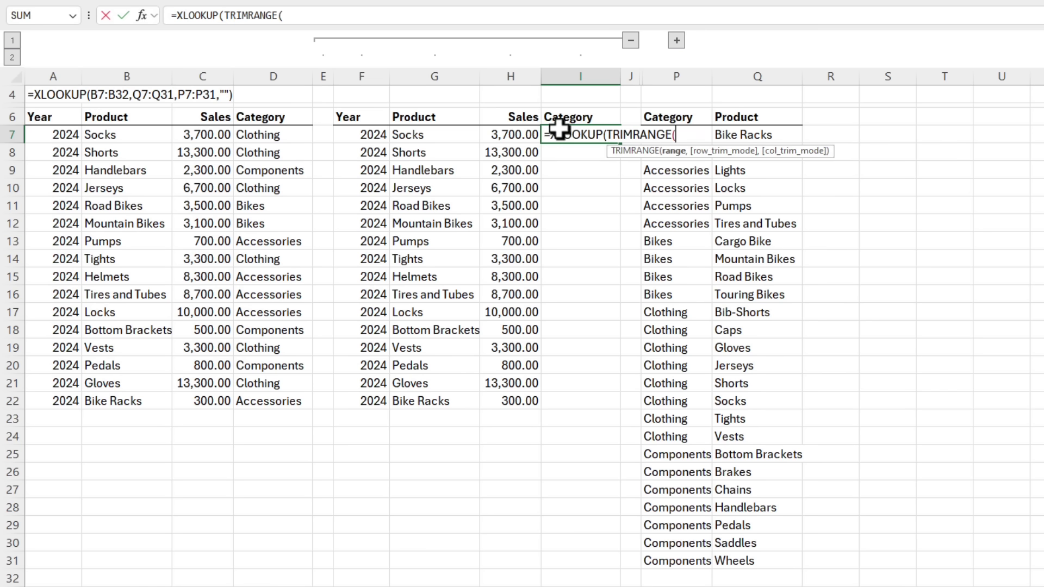
left_click_drag(438, 133, 439, 581)
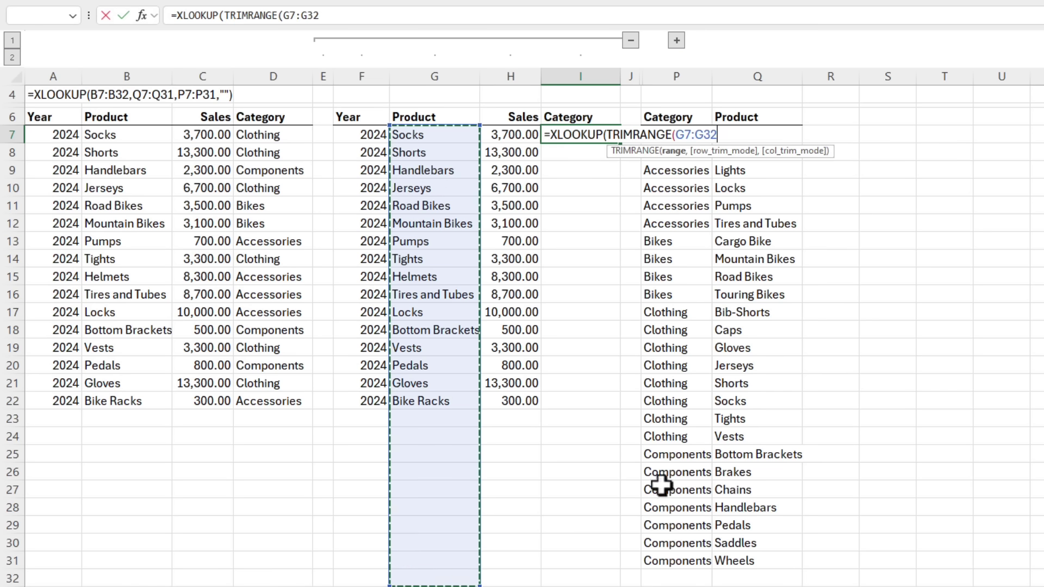
type(",")
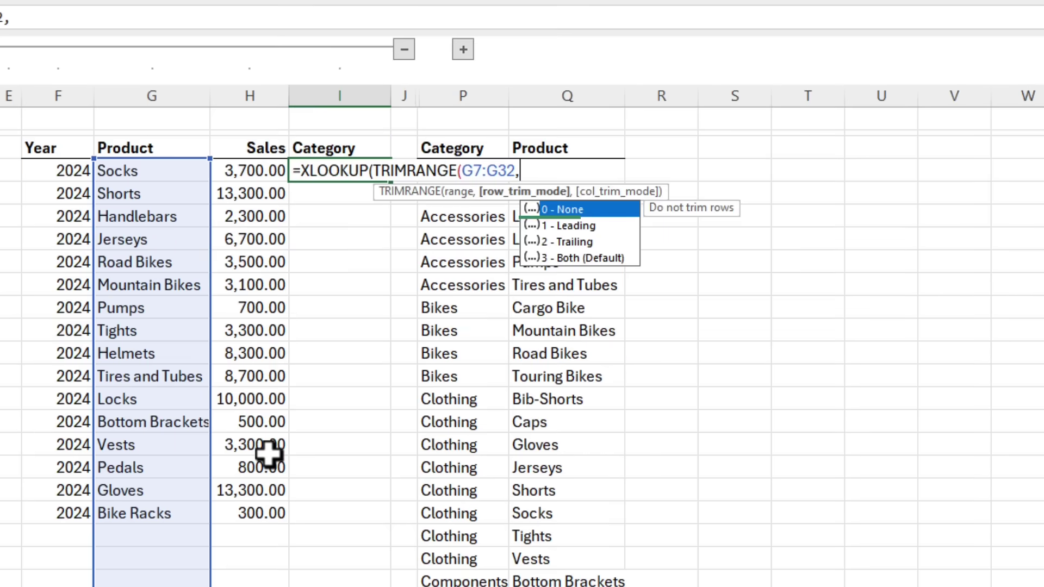
Trim only trailing rows (mode 2) and finish the lookup with Q7:Q31 and P7:P31
key("Down")
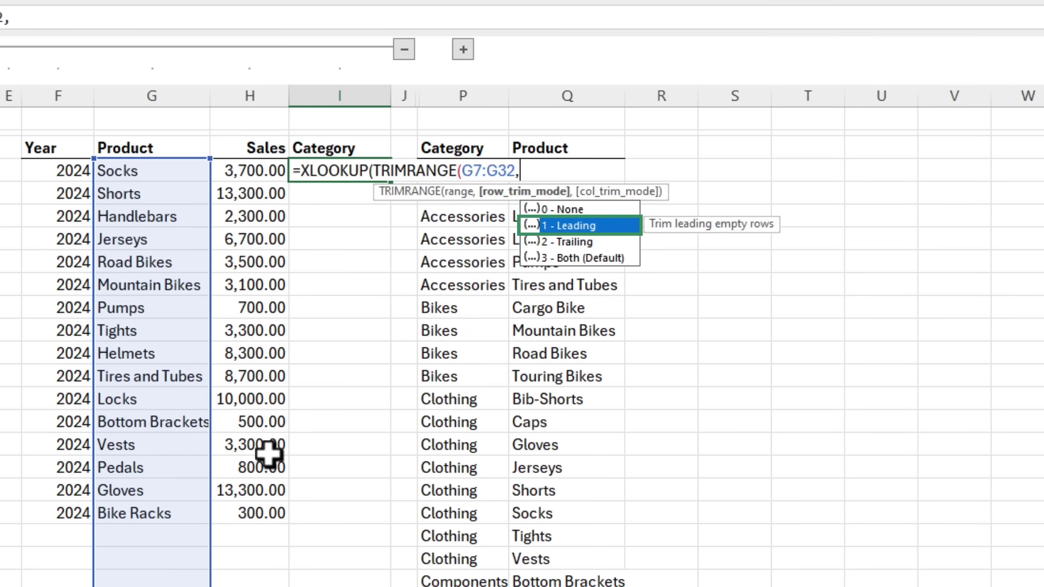
key("Down")
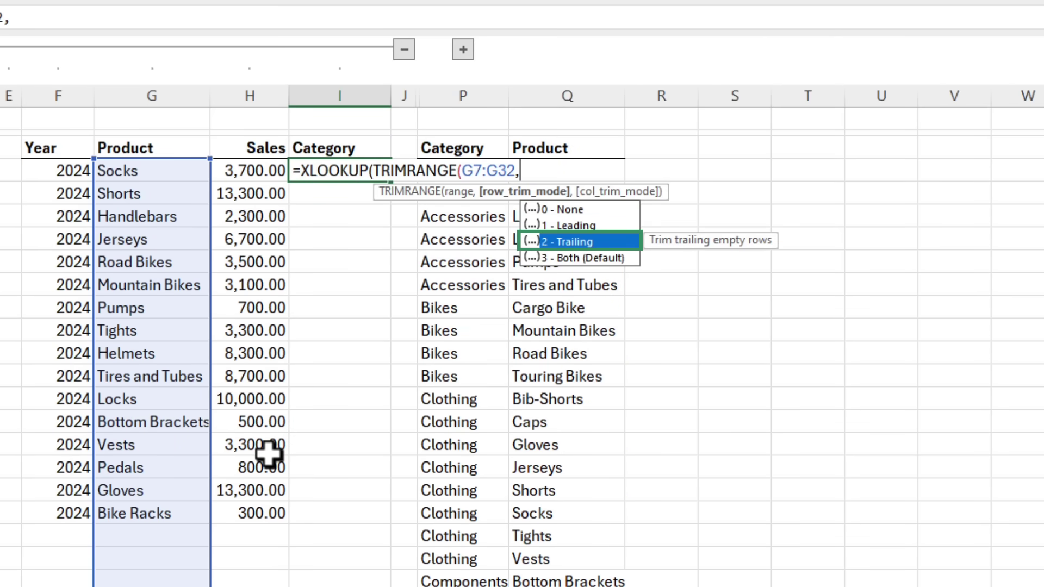
key("Down")
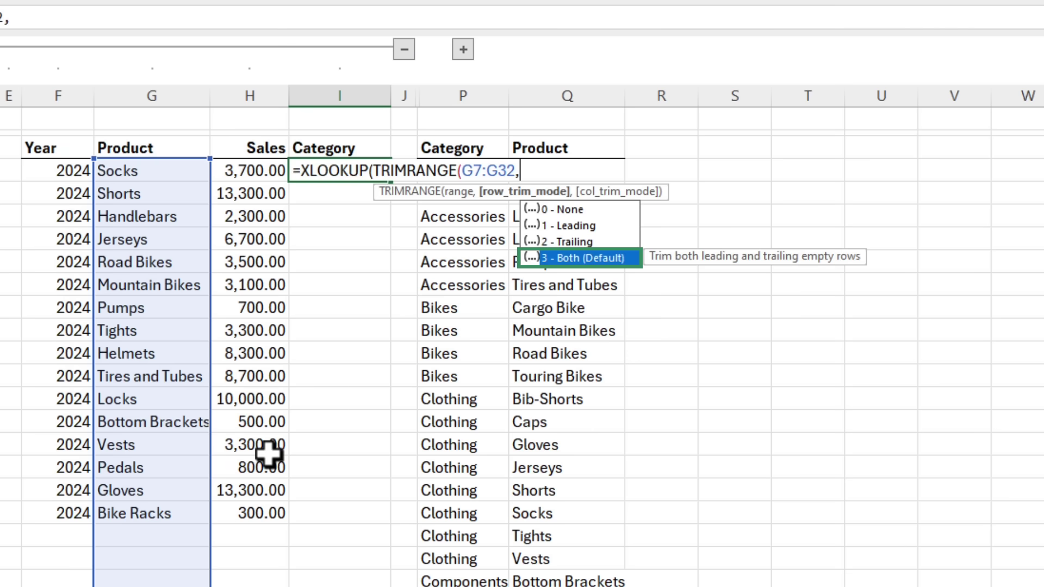
key("Up")
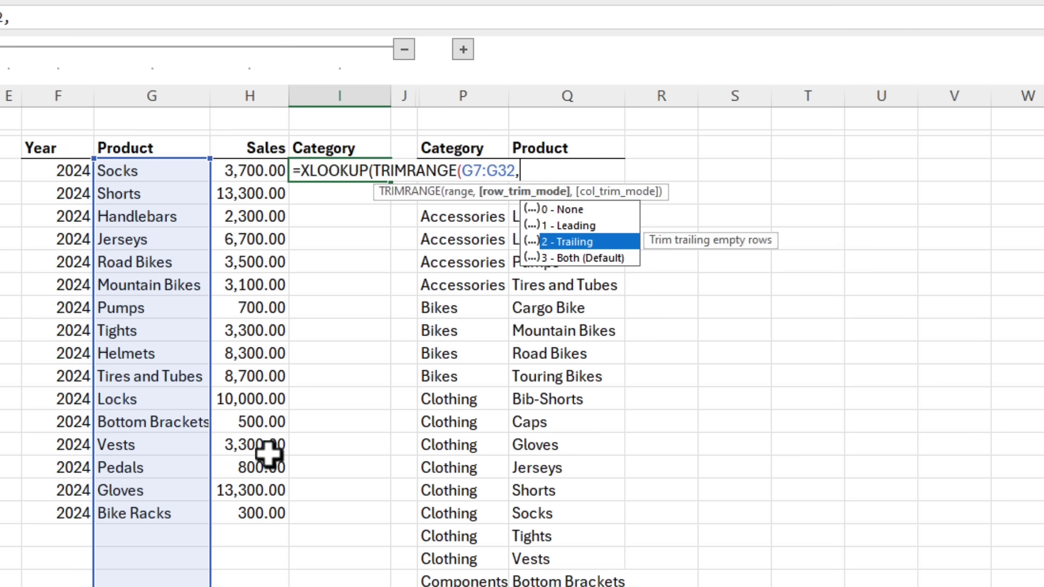
key("Tab")
type(",")
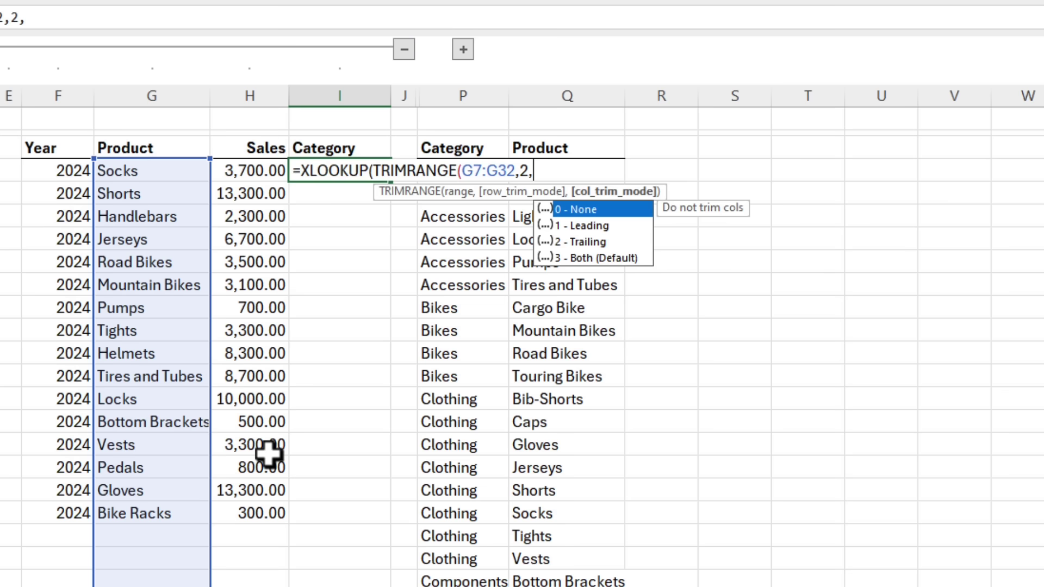
key("BackSpace")
type(")")
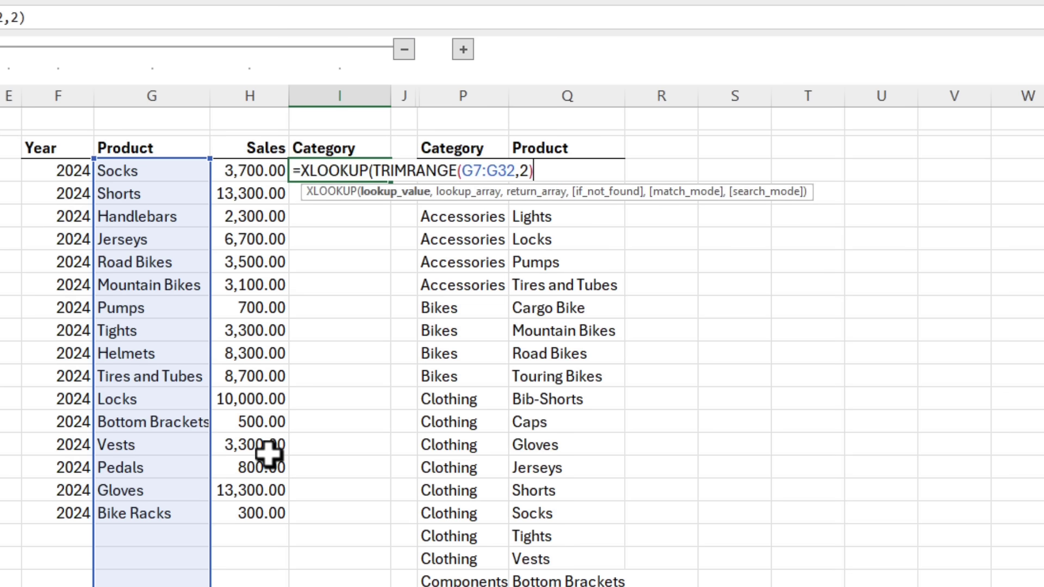
type(",")
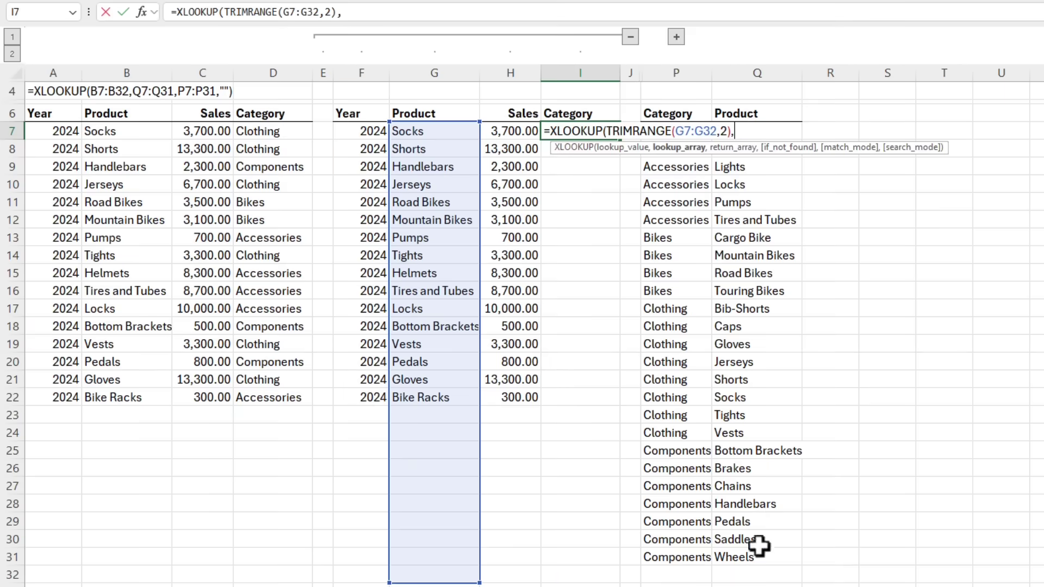
left_click_drag(759, 550, 739, 130)
type(",")
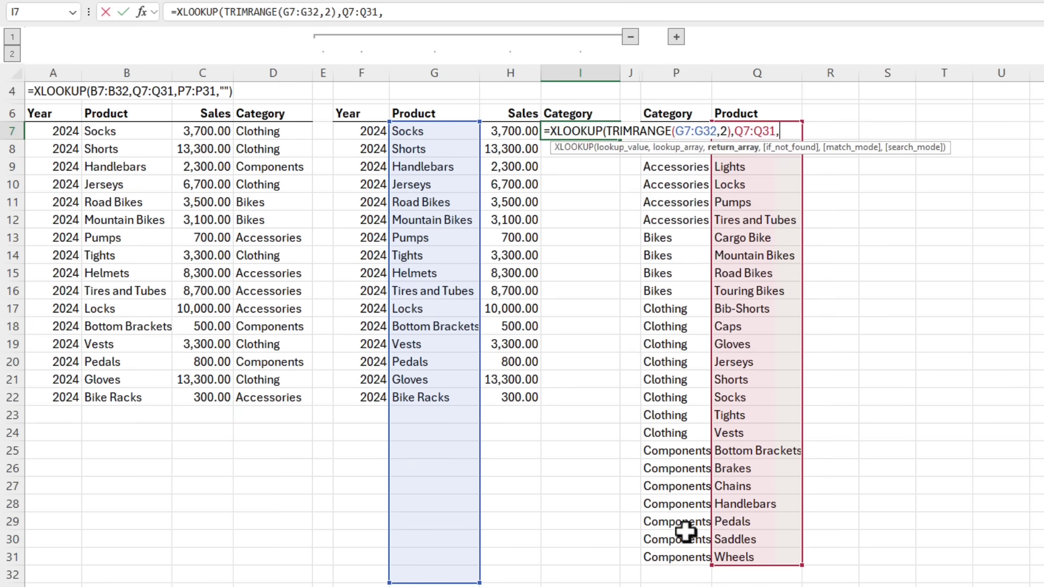
left_click_drag(683, 555, 690, 133)
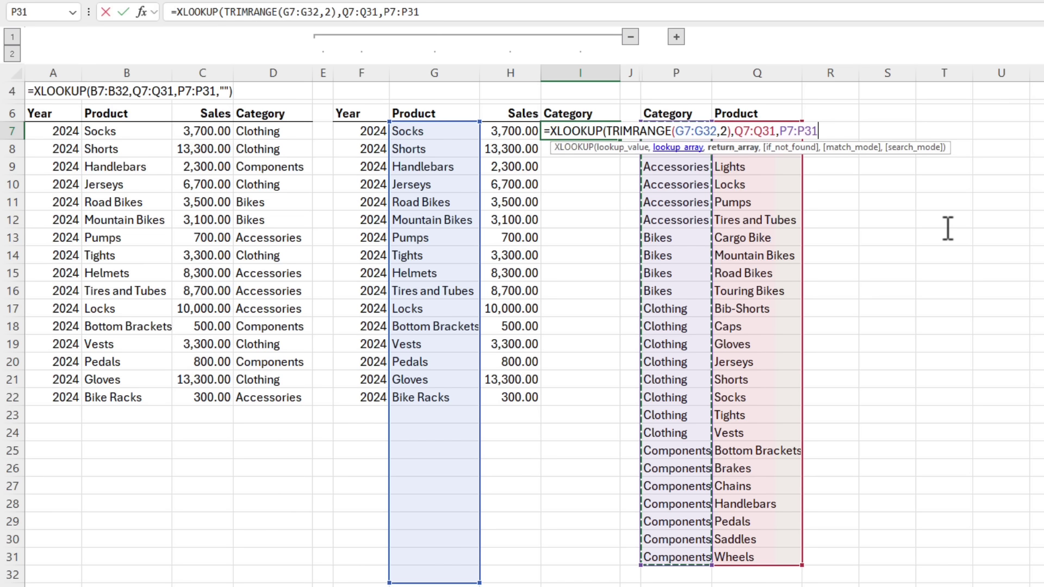
type(")")
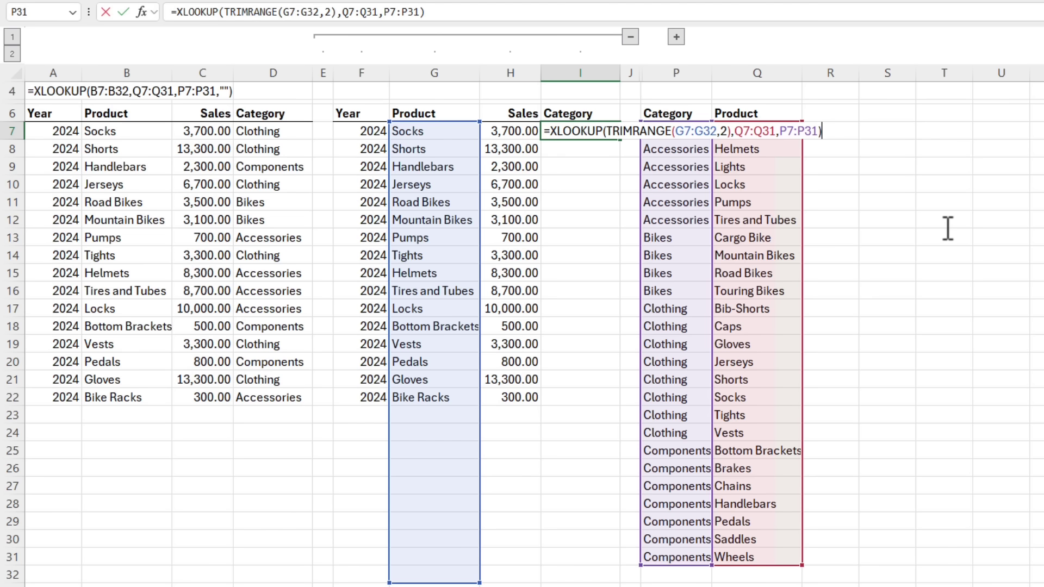
key("Return")
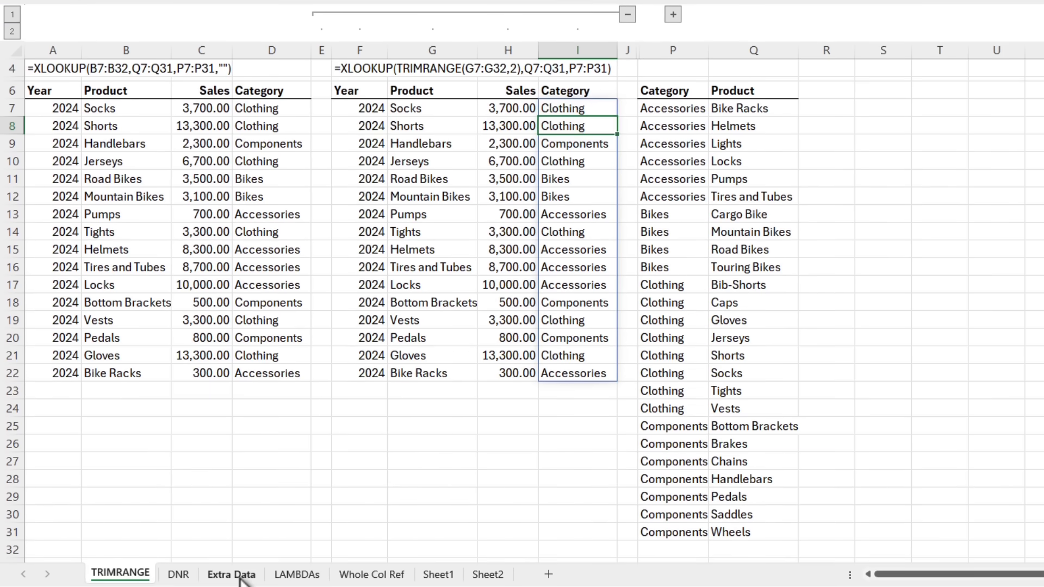
Copy the nine Extra Data rows and paste them at F23 below the TRIMRANGE table
left_click(240, 575)
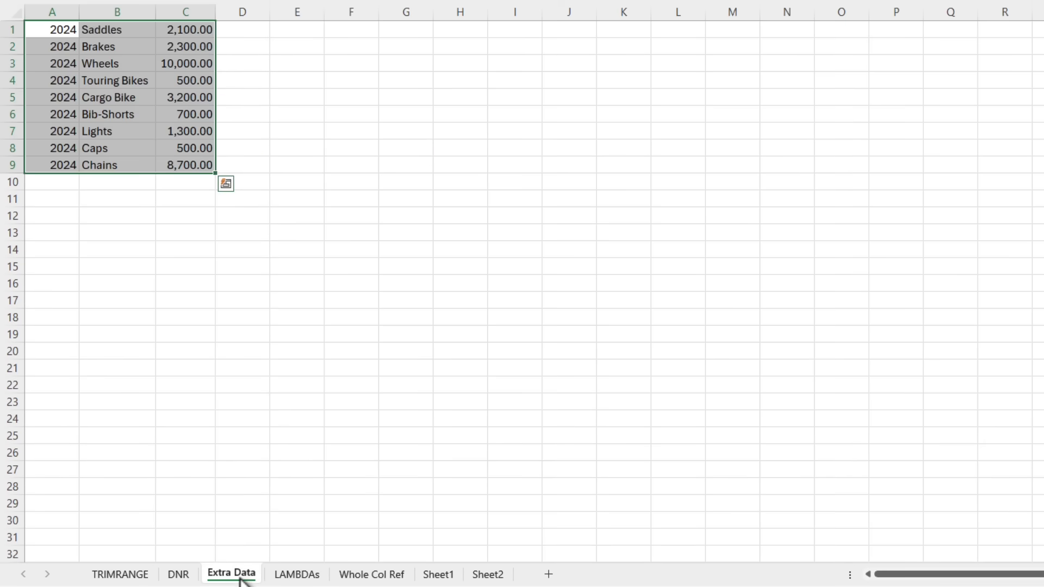
key("ctrl+c")
left_click(133, 577)
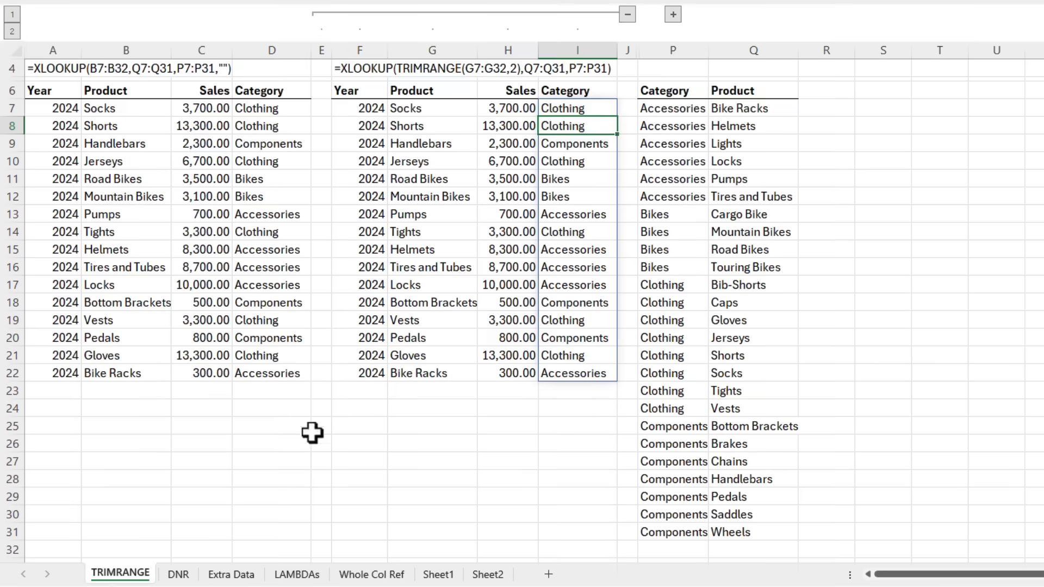
left_click(362, 390)
key("ctrl+v")
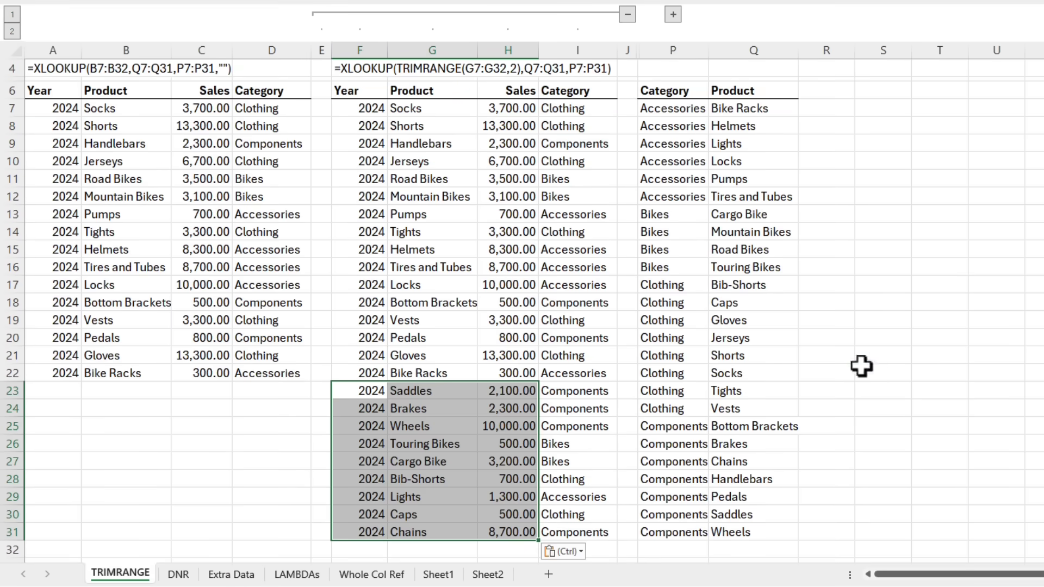
left_click(599, 109)
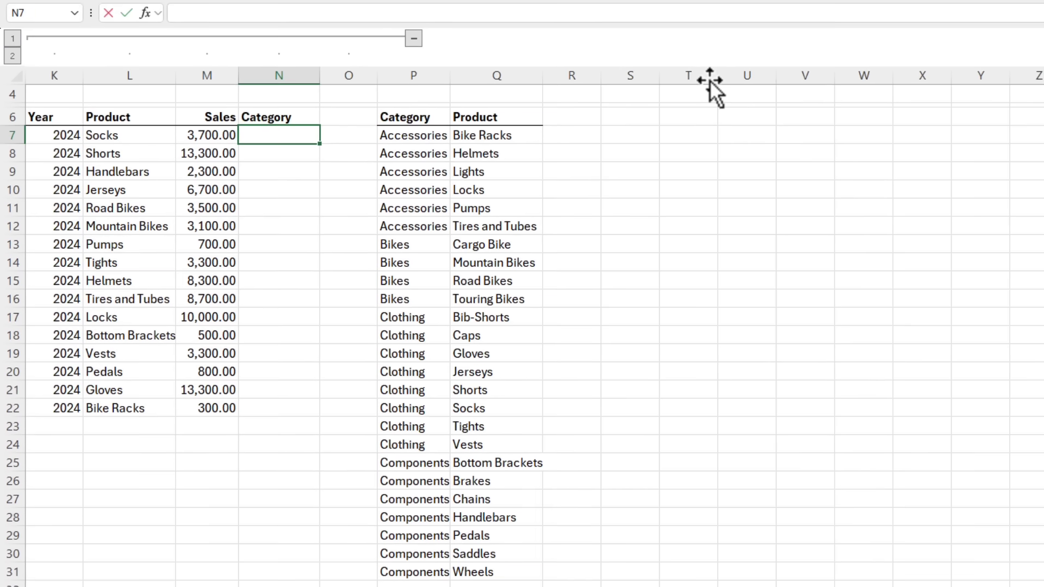
Enter =XLOOKUP(L7:.L32,Q7:Q31,P7:P31) in N7, adding the trim dot after the colon
type("=xl")
key("Tab")
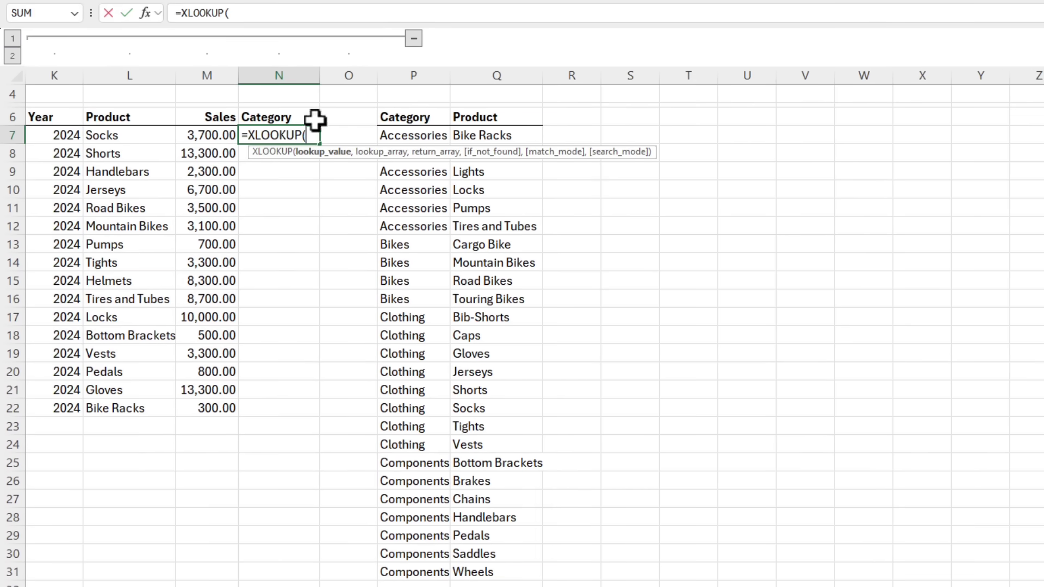
left_click_drag(147, 140, 140, 583)
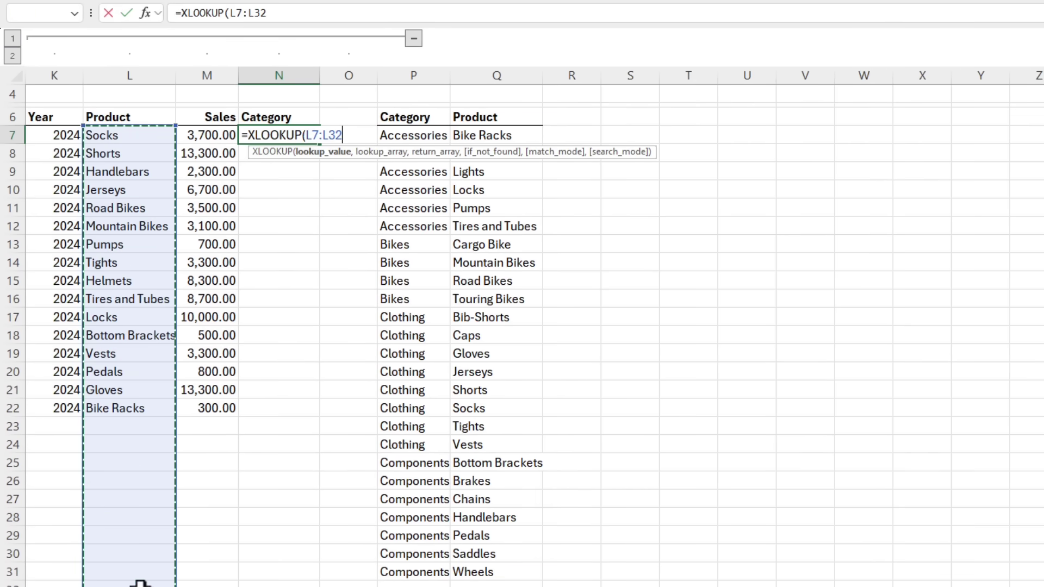
left_click(323, 135)
type(".")
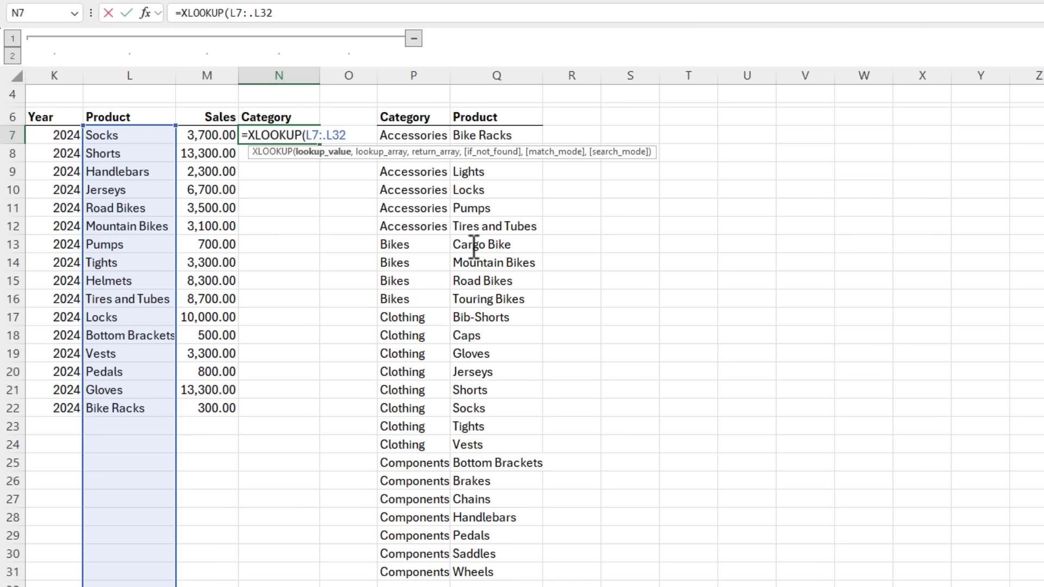
key("End")
type(",")
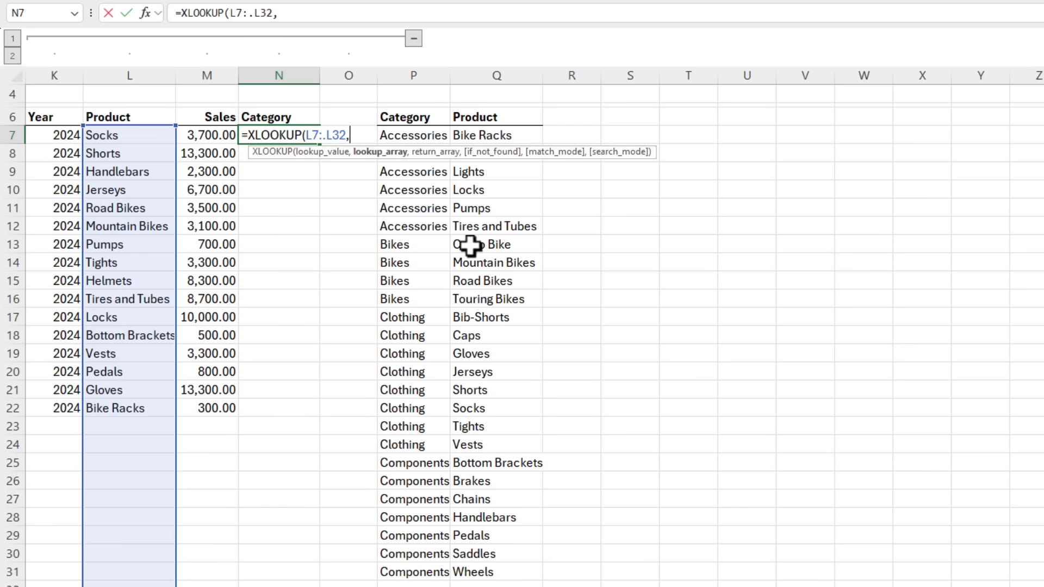
left_click_drag(478, 573, 482, 135)
type(",")
left_click_drag(408, 571, 429, 136)
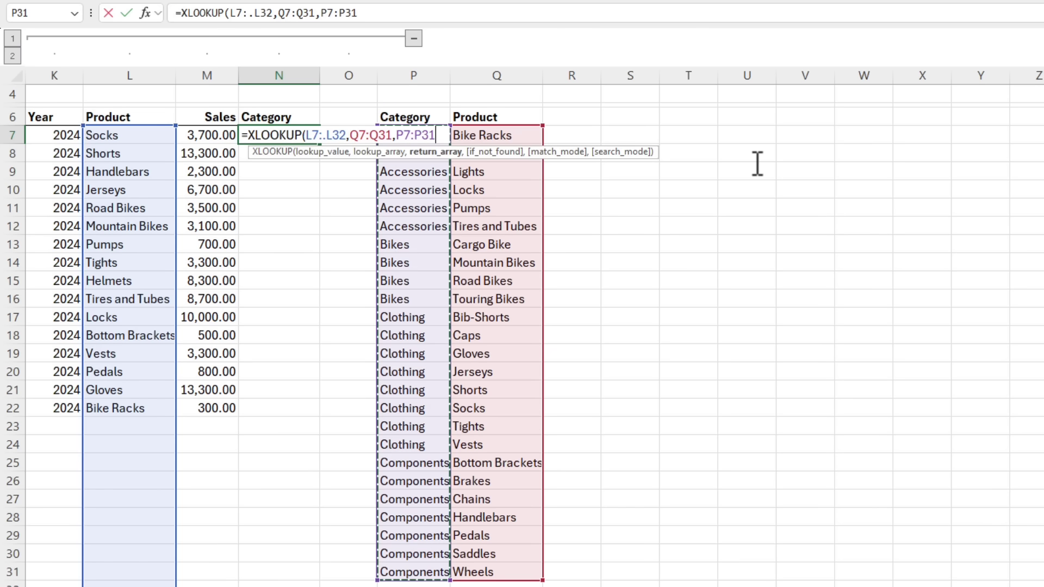
type(")")
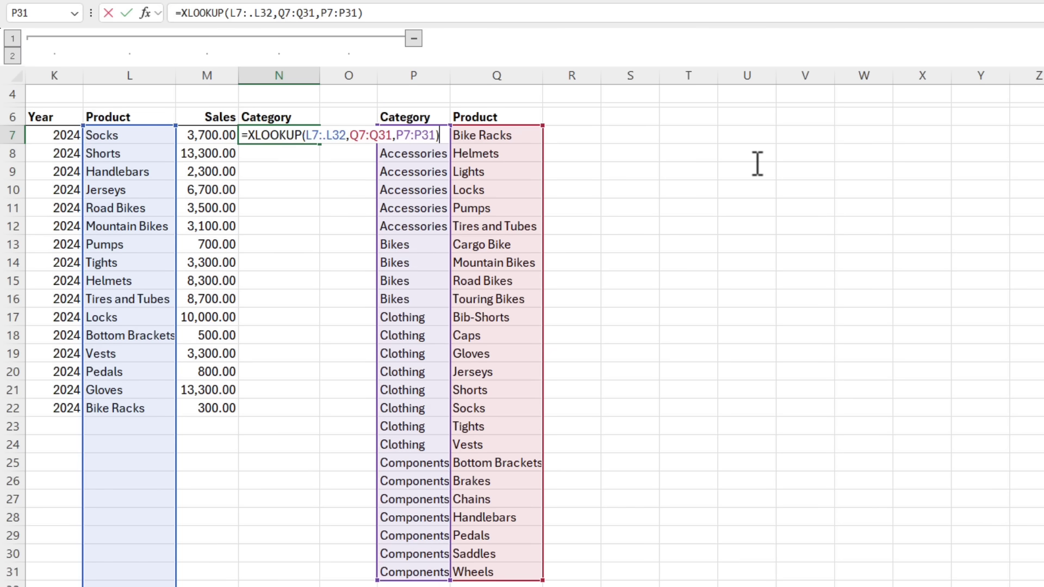
key("Return")
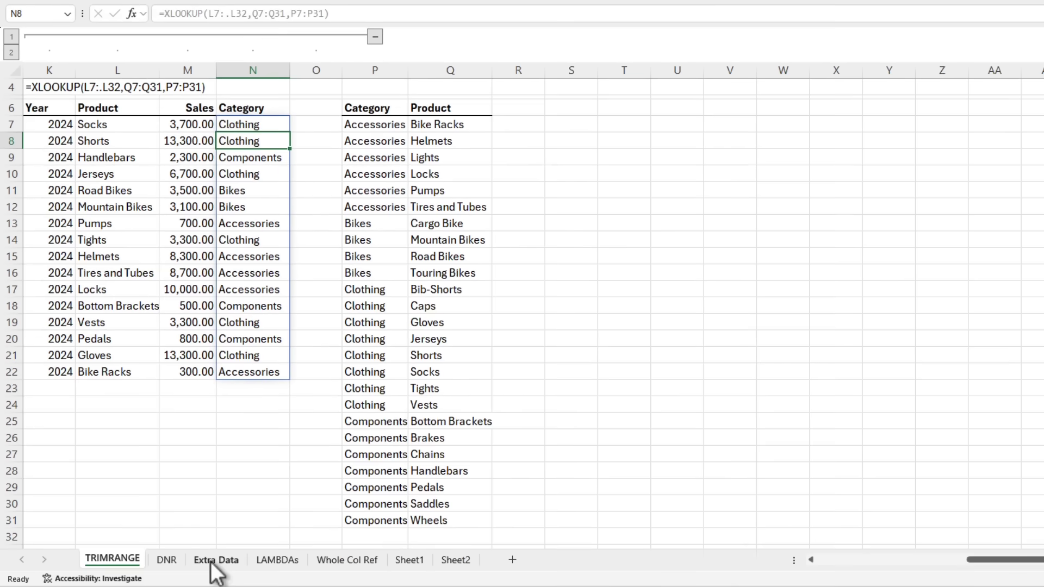
Copy the nine Extra Data rows and paste them at K23 beneath the dot-operator table
left_click(215, 560)
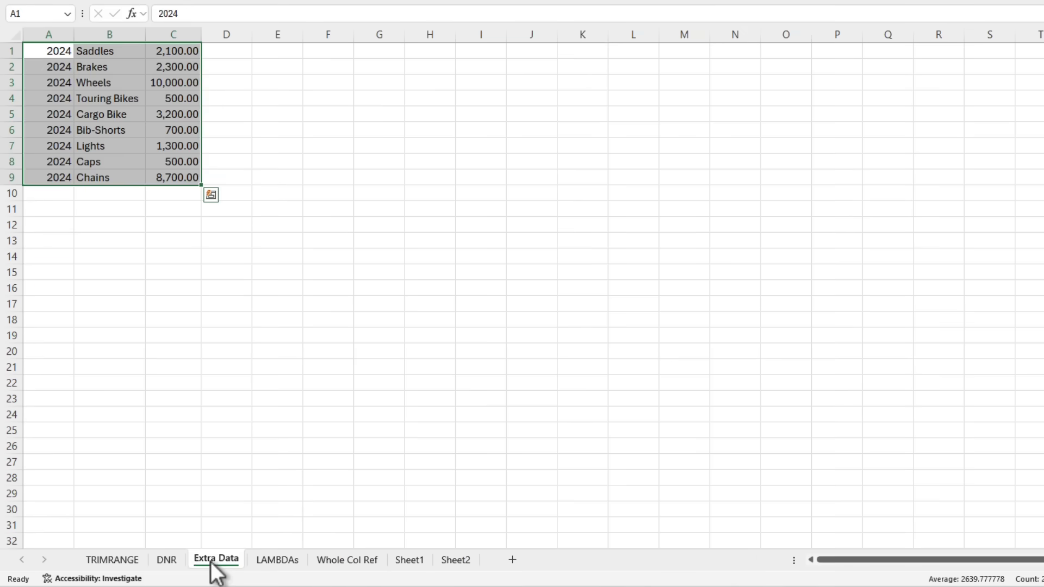
key("ctrl+c")
left_click(112, 559)
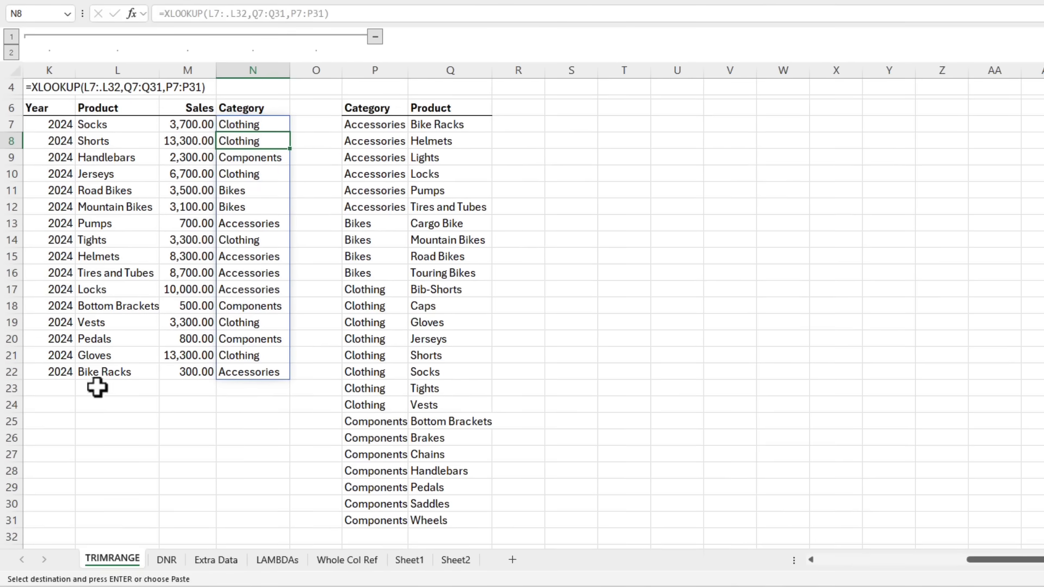
left_click(60, 388)
key("ctrl+v")
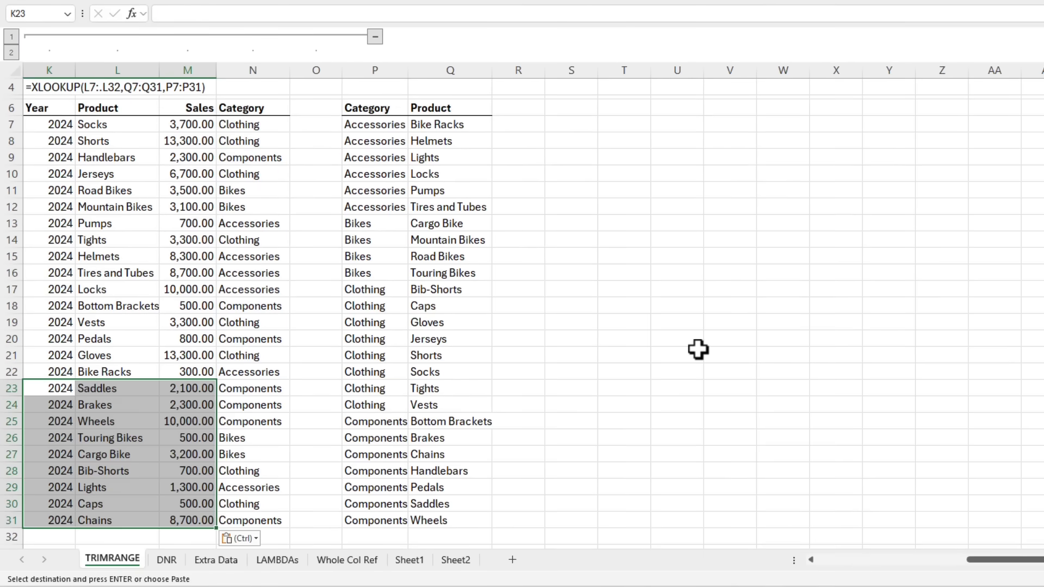
left_click(269, 122)
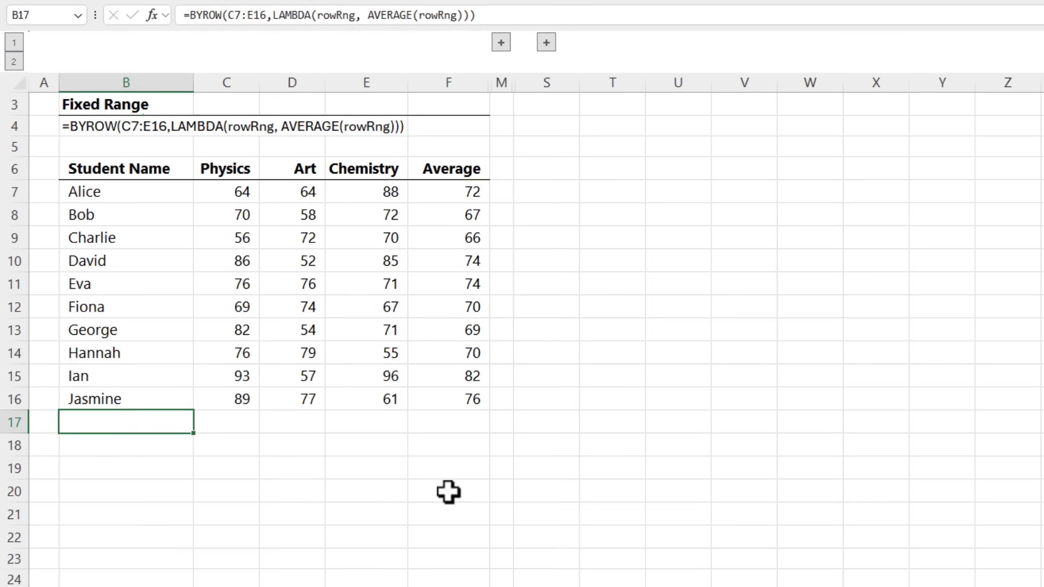
Enter a new student's name with scores 61, 85 and 73 in B17:E17
type("Mynda")
key("Tab")
type("61")
key("Tab")
type("85")
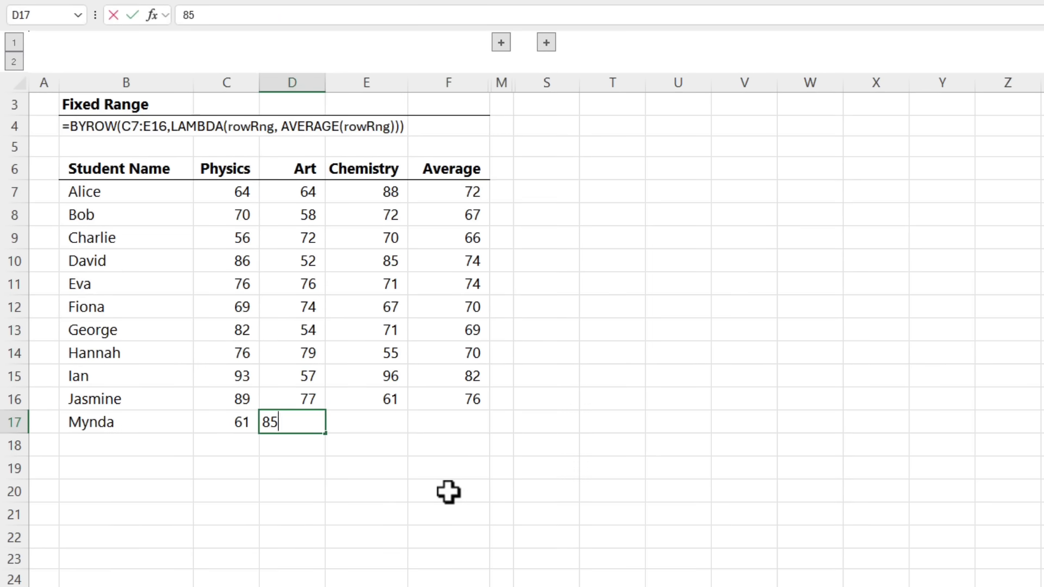
key("Tab")
type("73")
key("Tab")
Extend the F7 BYROW average range to C7:E17
left_click(455, 186)
key("F2")
left_click_drag(408, 411, 405, 430)
key("Return")
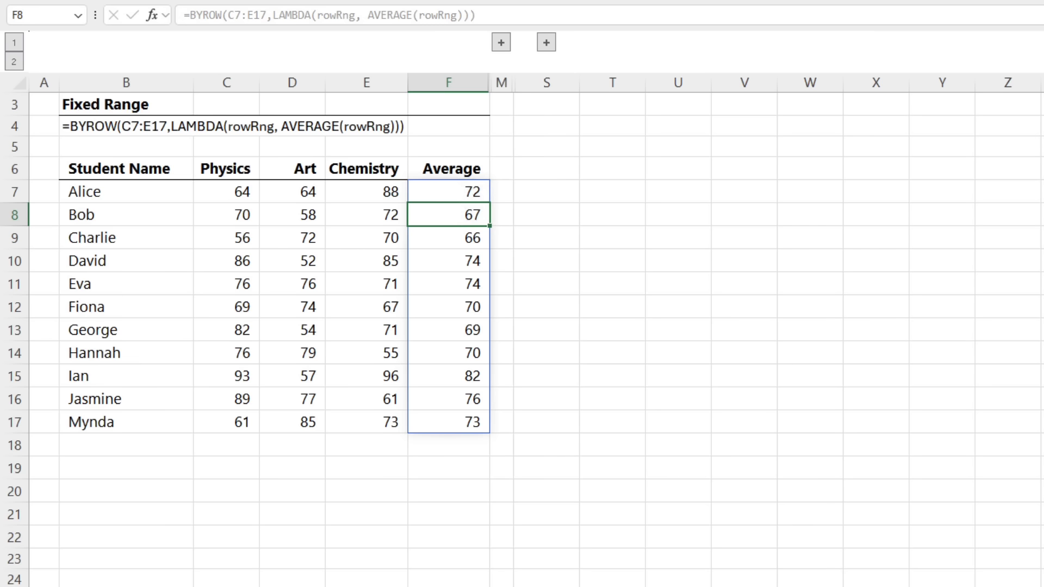
Expand the Dynamic Range table and paste the new student row at H17
left_click(501, 42)
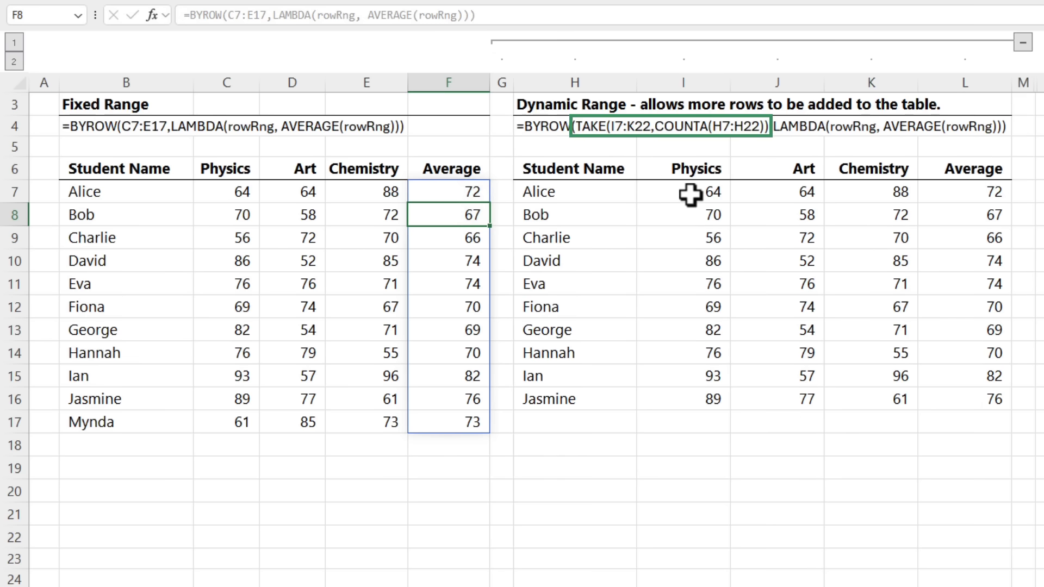
left_click(960, 190)
left_click_drag(157, 426, 339, 422)
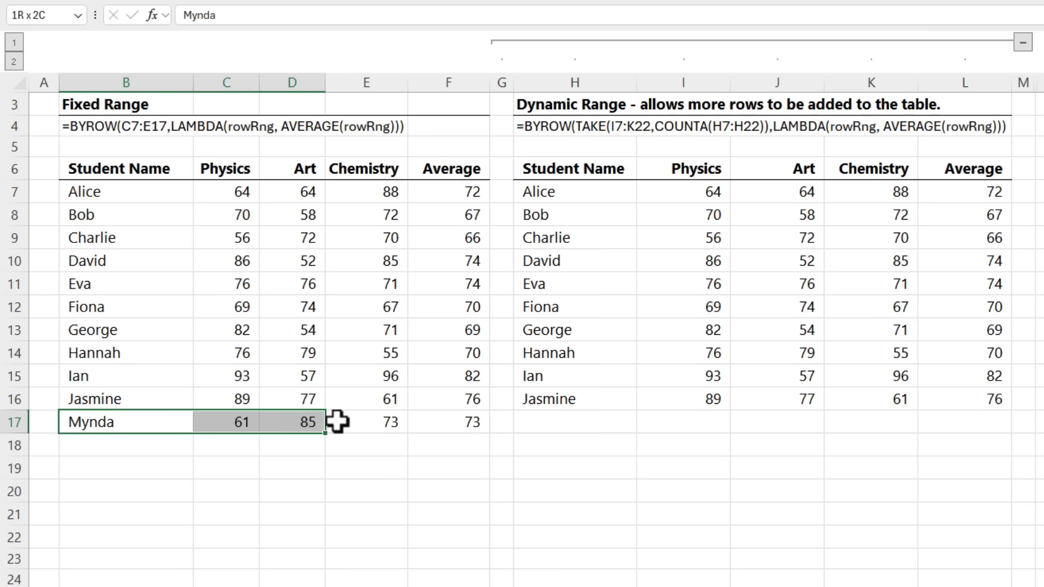
key("ctrl+c")
left_click(582, 431)
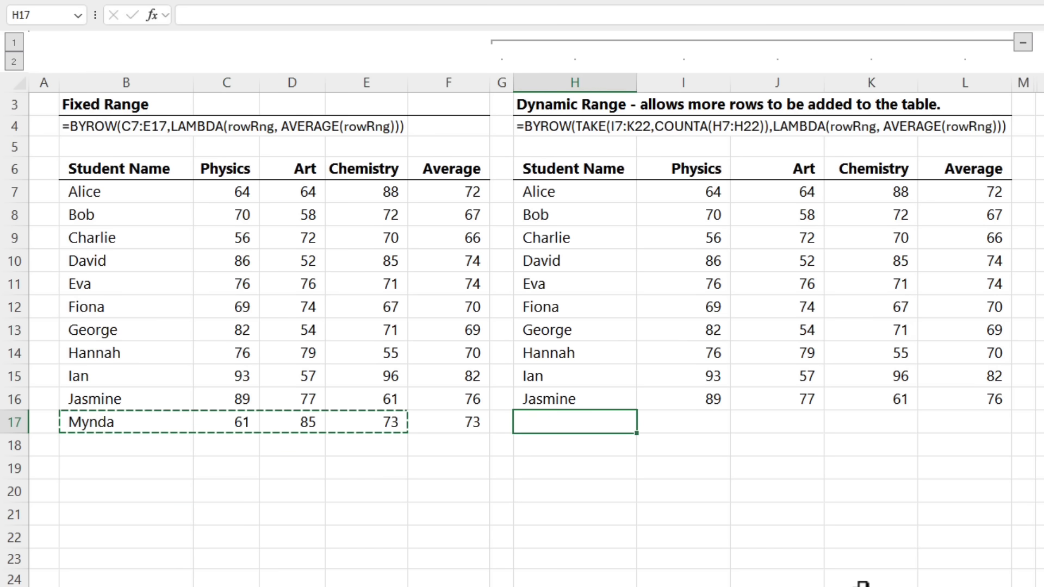
key("ctrl+v")
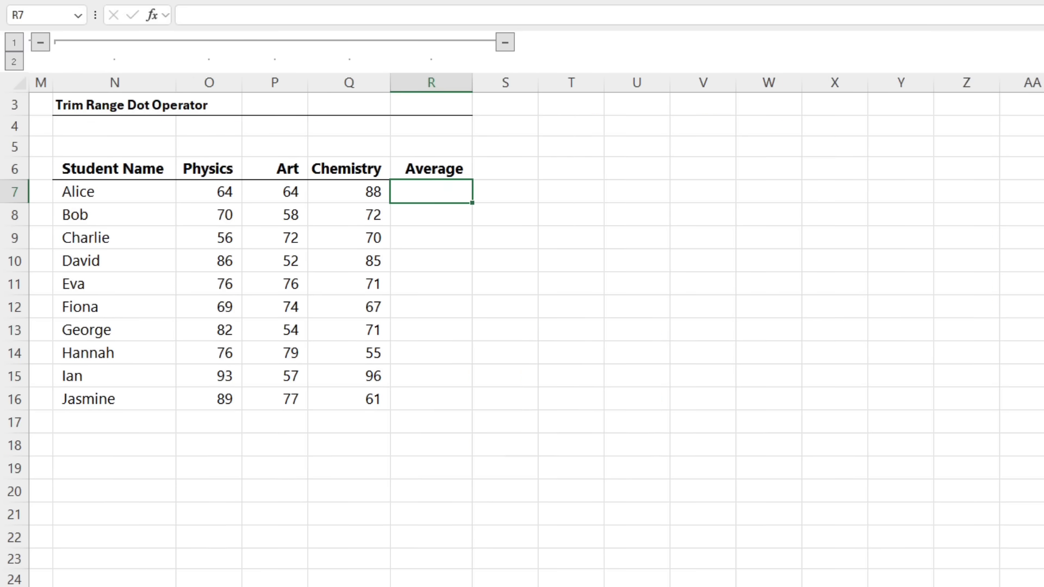
Start a BYROW formula in R7 over the trimmed range O7:.Q19
type("=byro")
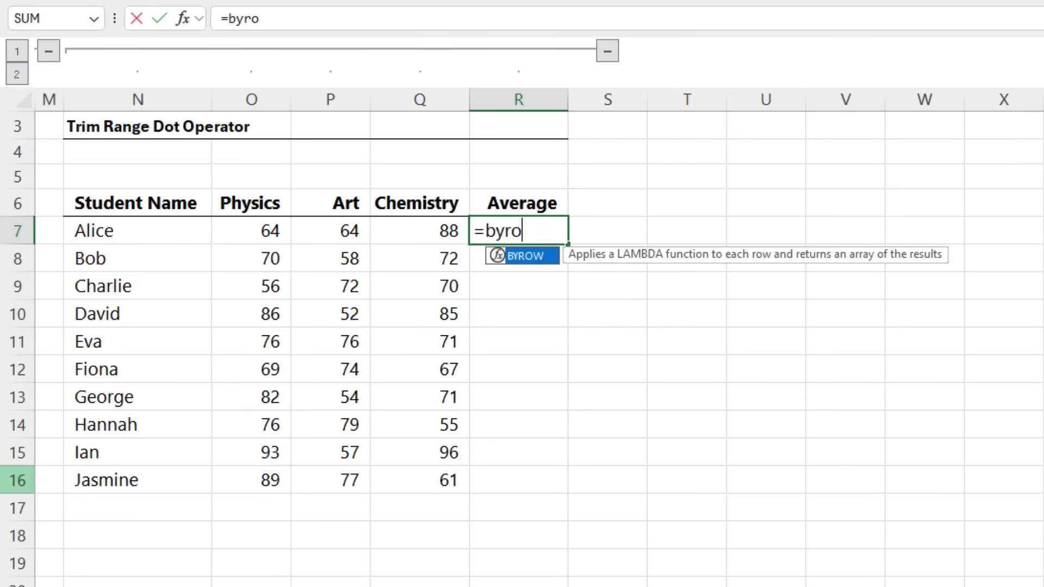
key("Tab")
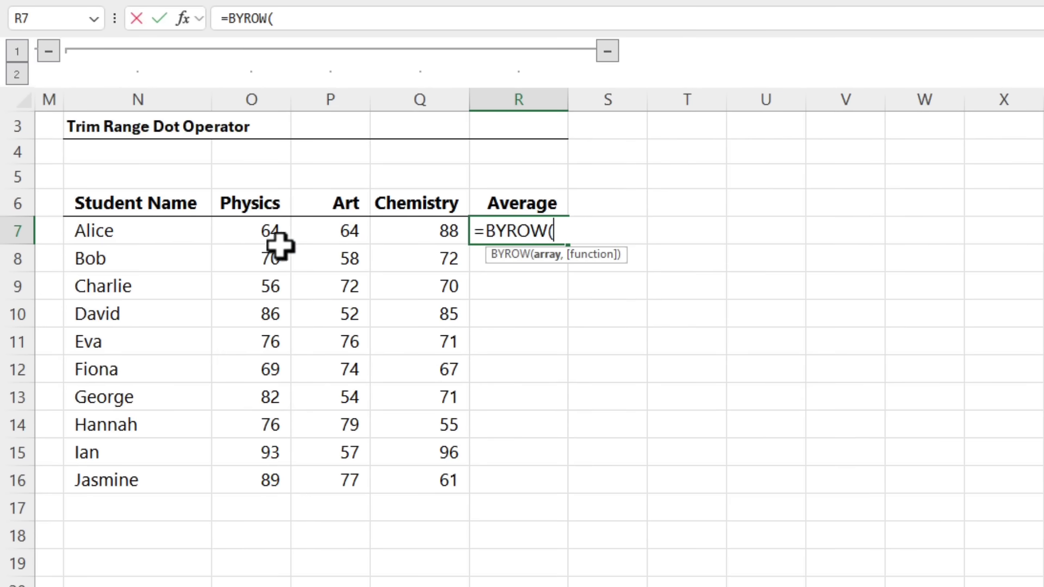
left_click_drag(280, 242, 405, 571)
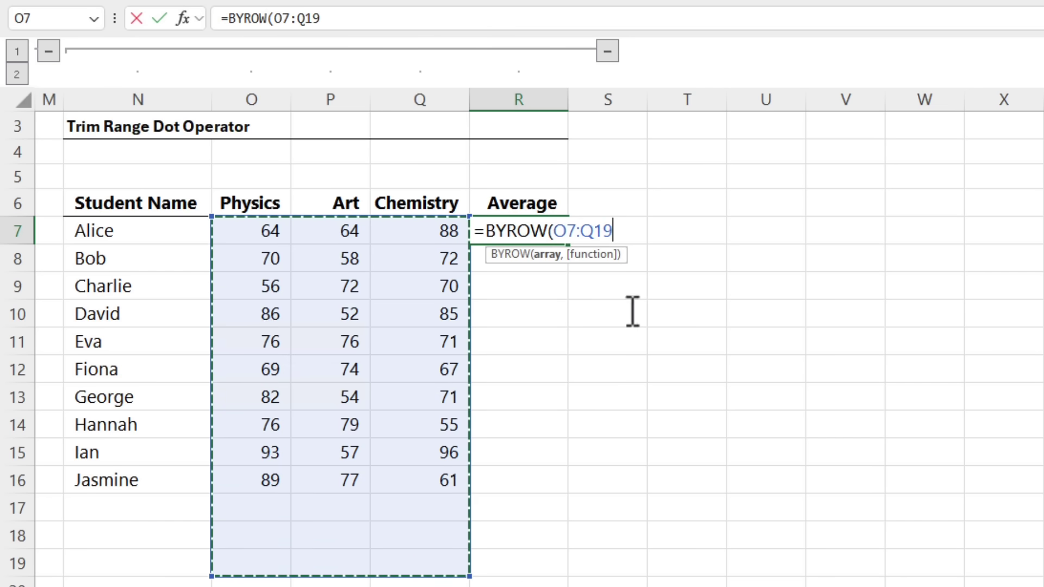
key("F2")
key("Left")
key("Left")
key("Left")
type(".")
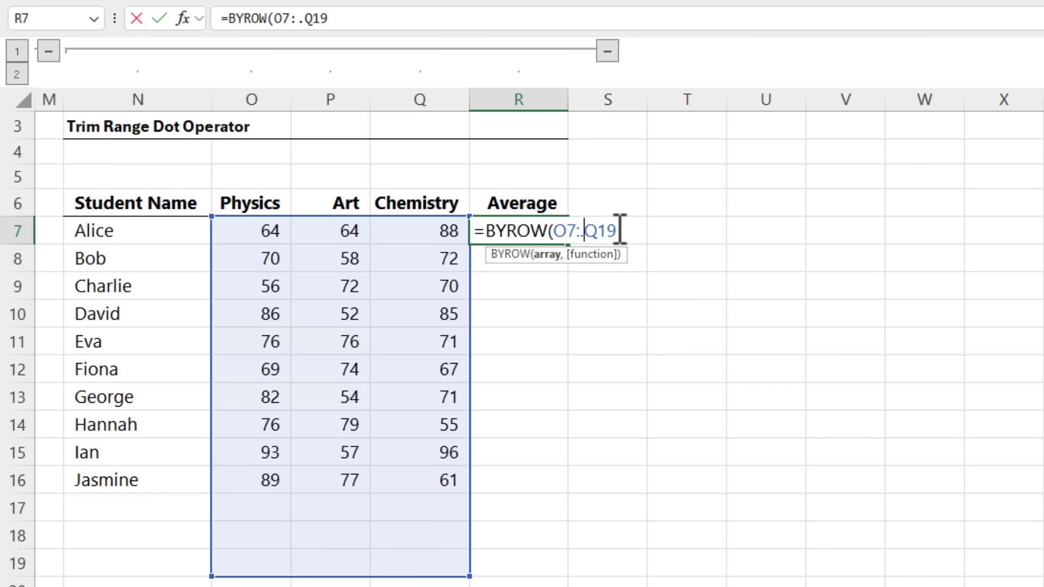
key("End")
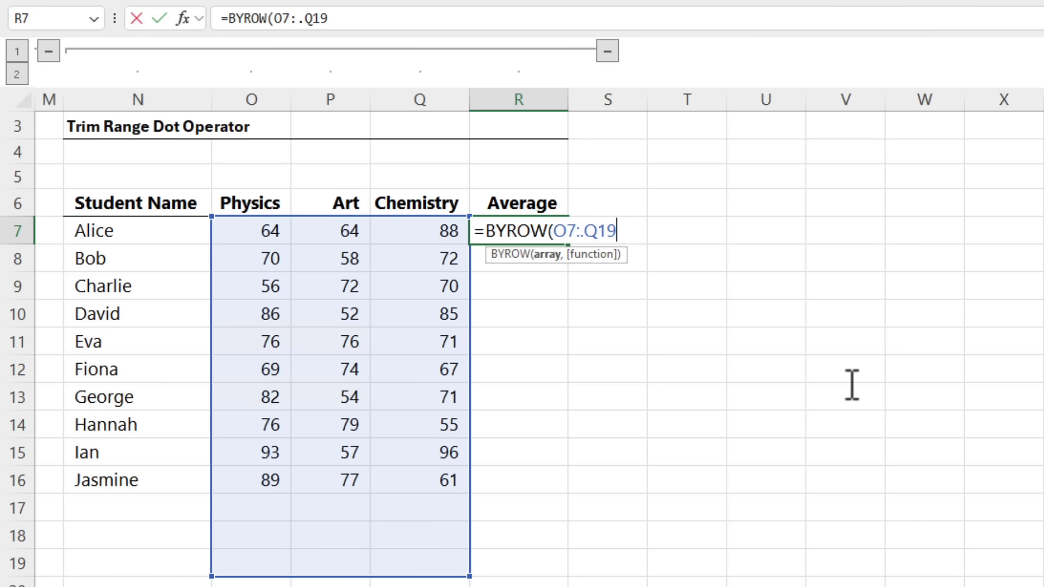
Complete it with LAMBDA(rowRng,AVERAGE(rowRng)) so each student's average spills down
type(",")
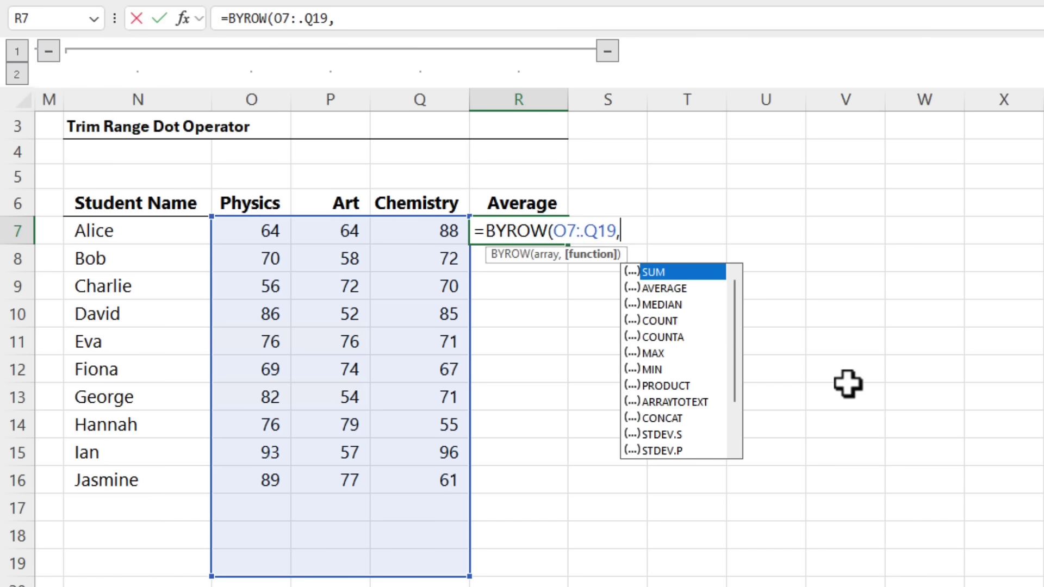
type("la")
key("Tab")
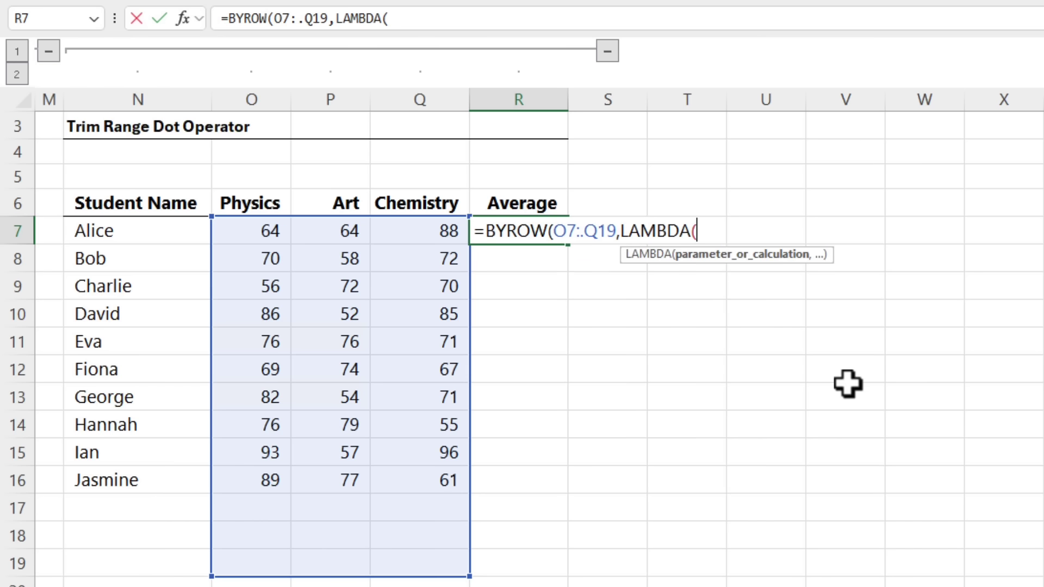
type("rowR")
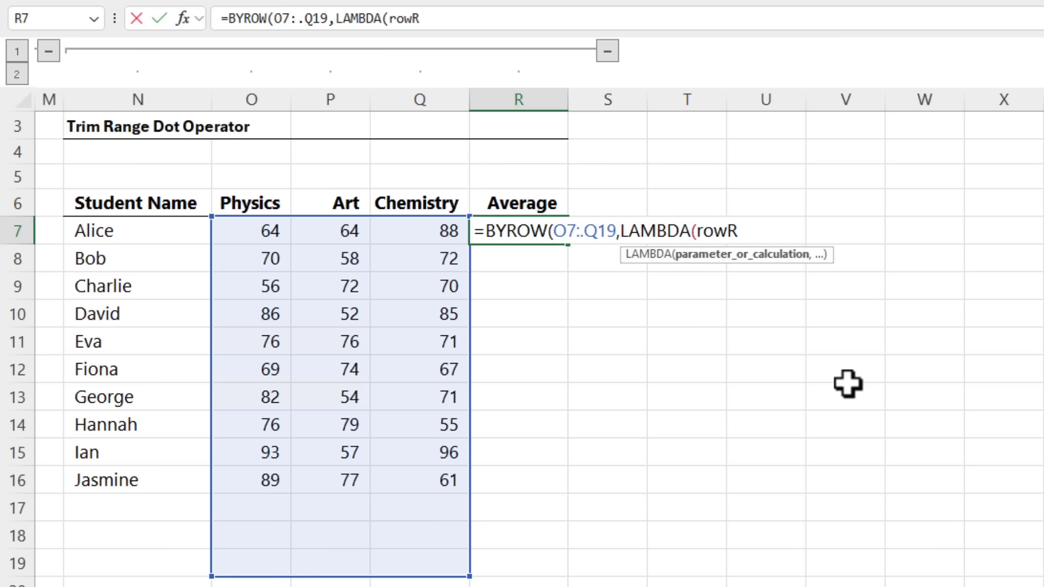
type("ng,aver")
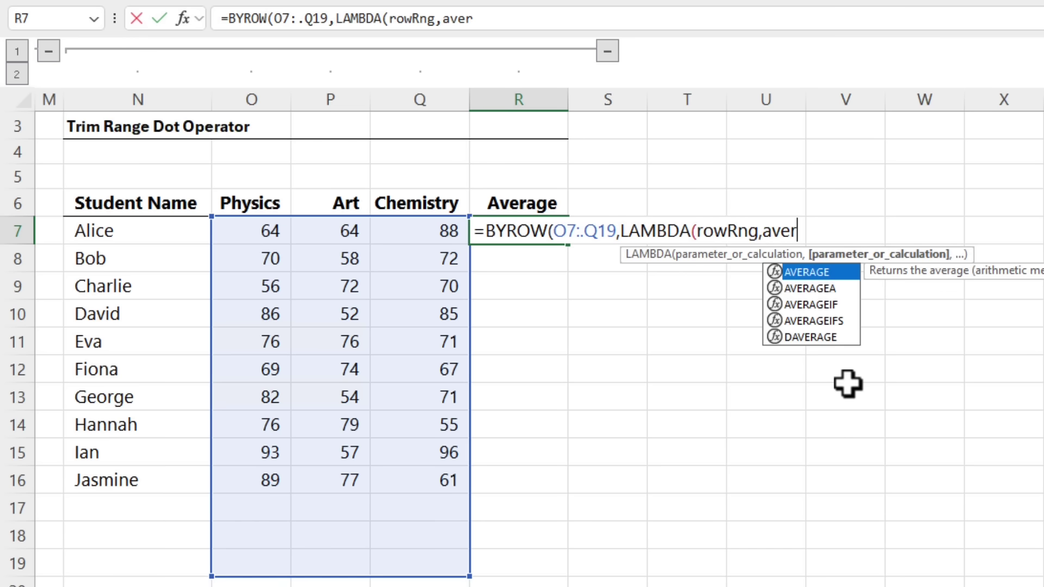
key("Tab")
type("rowRng")
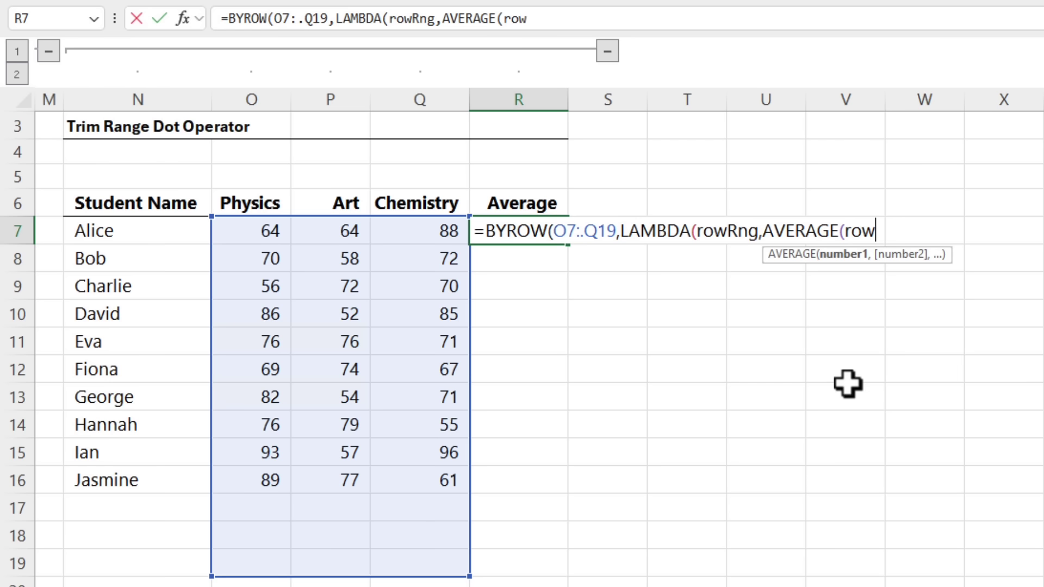
type(")")
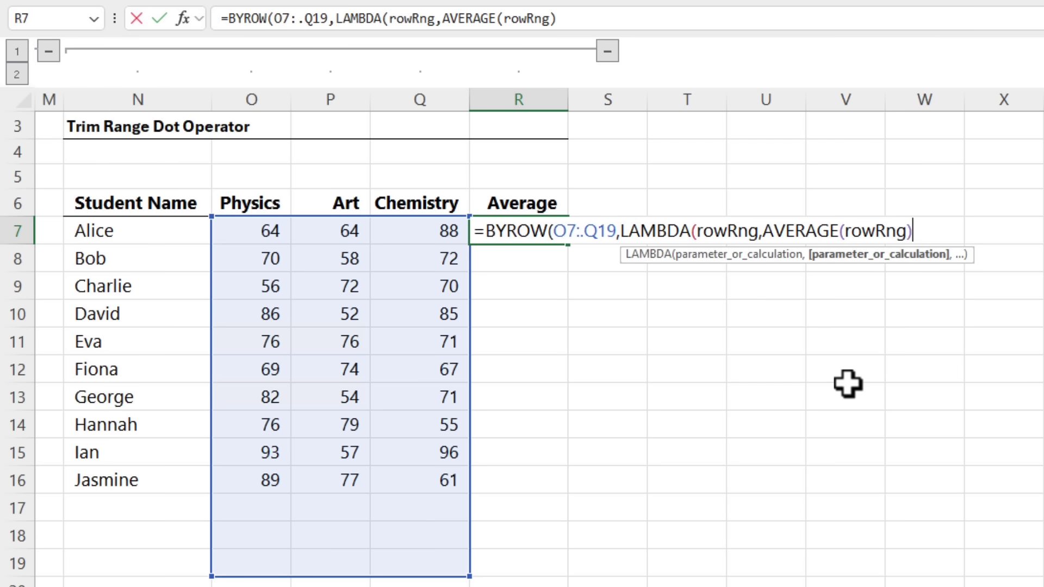
type("))")
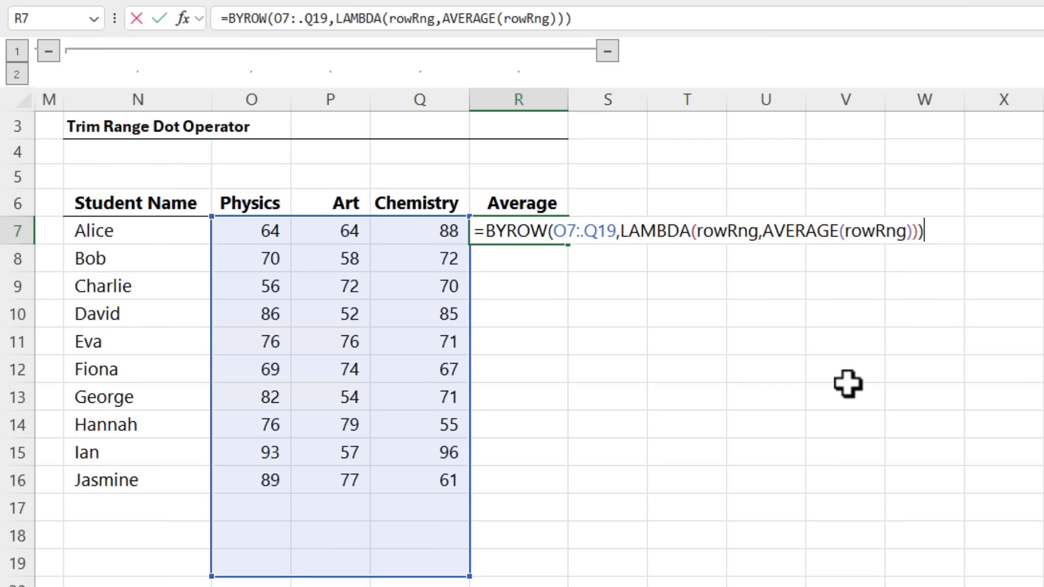
key("Return")
key("ctrl+Home")
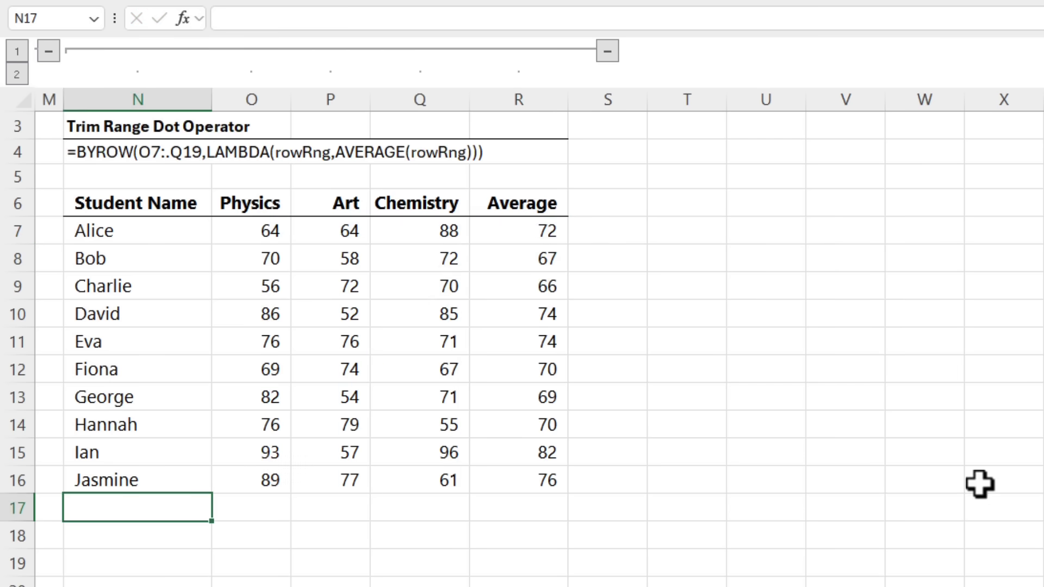
Enter a new student's name in N17 with Physics 61, Art 85 and Chemistry 73
type("Mynda")
key("Tab")
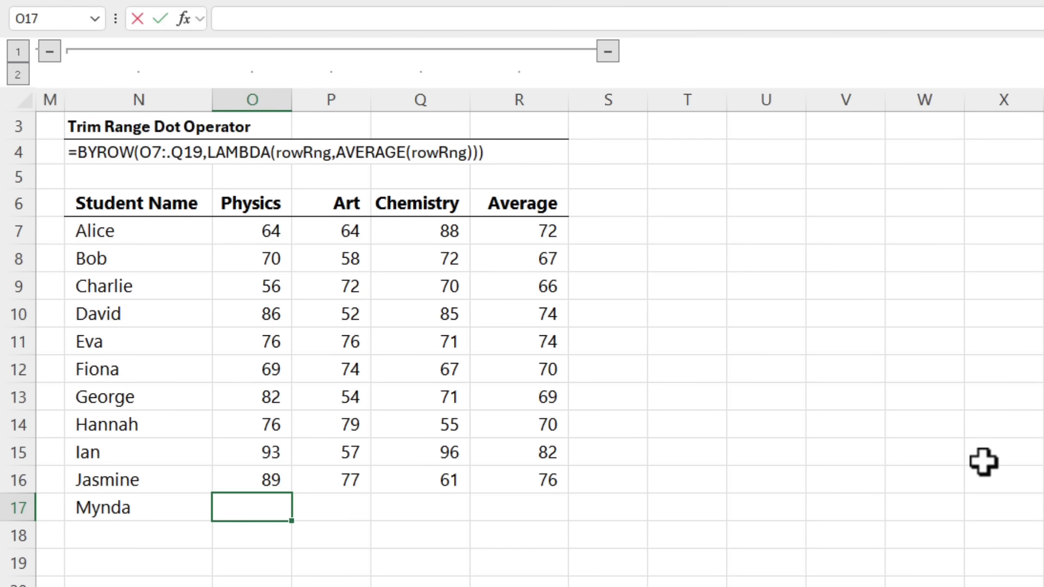
type("61")
key("ctrl+Return")
key("Tab")
type("85")
key("Tab")
type("73")
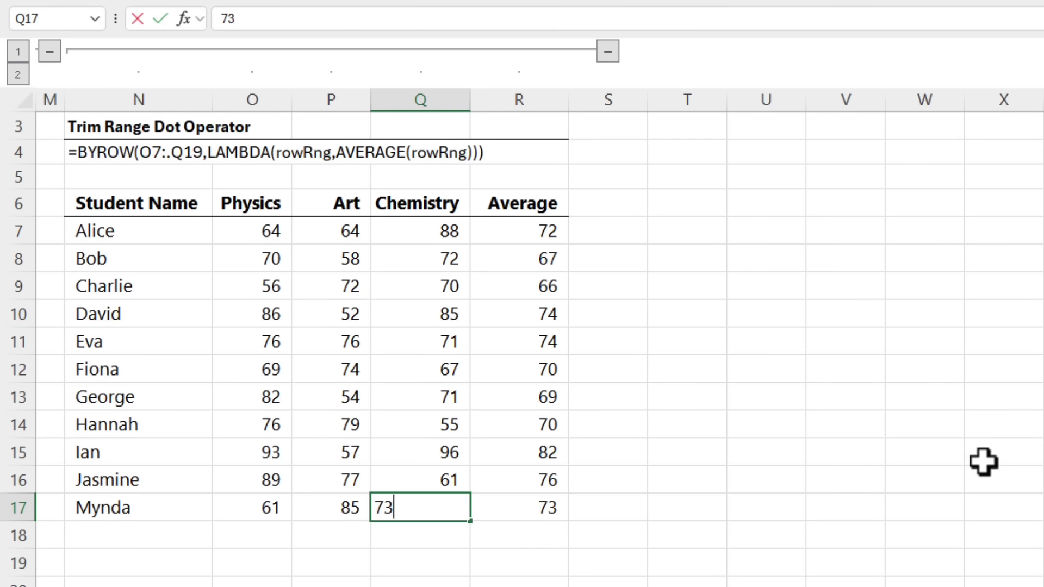
key("Tab")
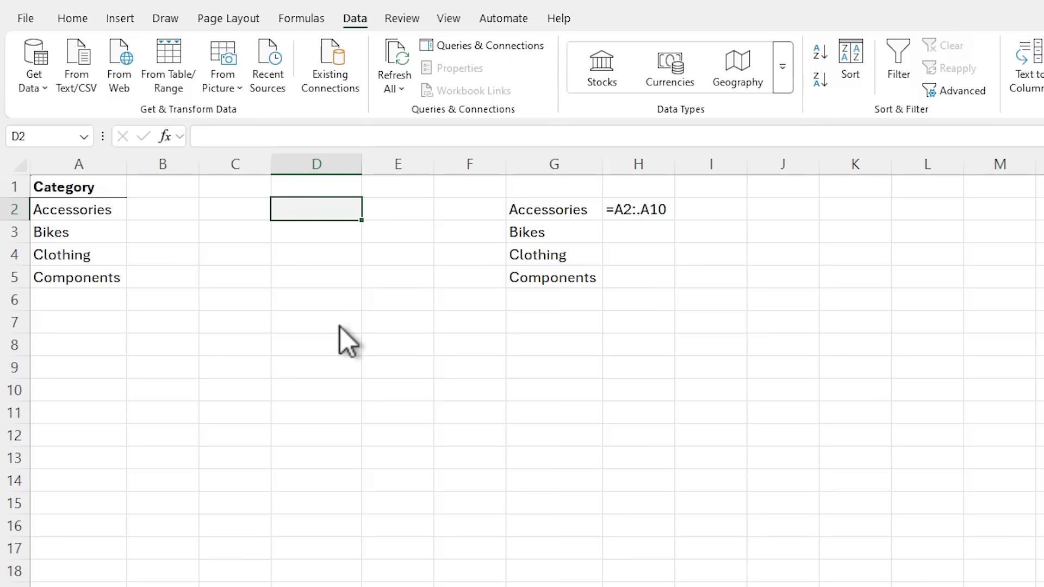
Give D2 a List validation sourced from the trimmed range =$A$2:.$A$10
left_click(550, 75)
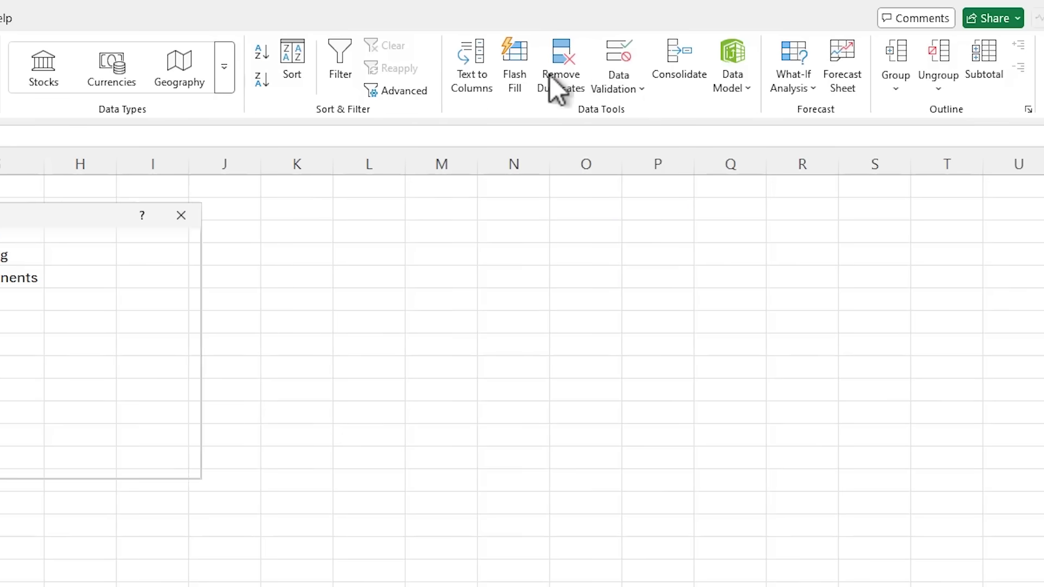
left_click(522, 304)
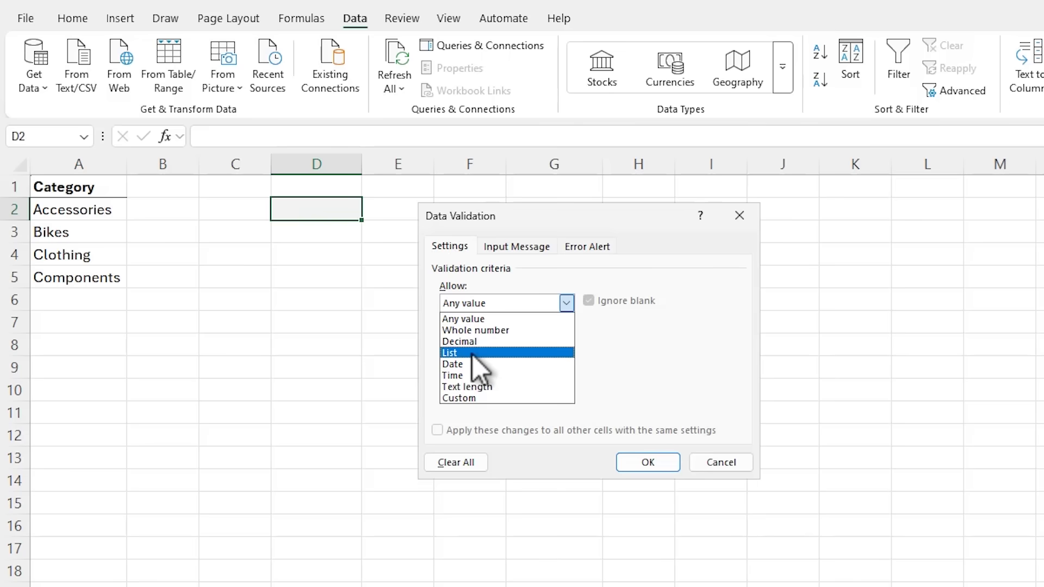
left_click(473, 355)
left_click(97, 209)
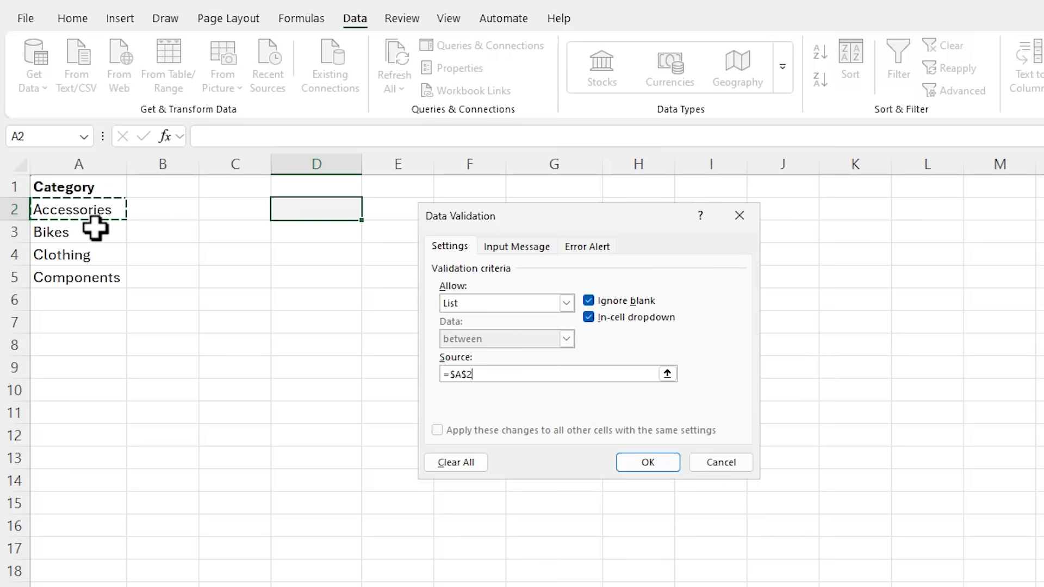
left_click_drag(95, 228, 92, 397)
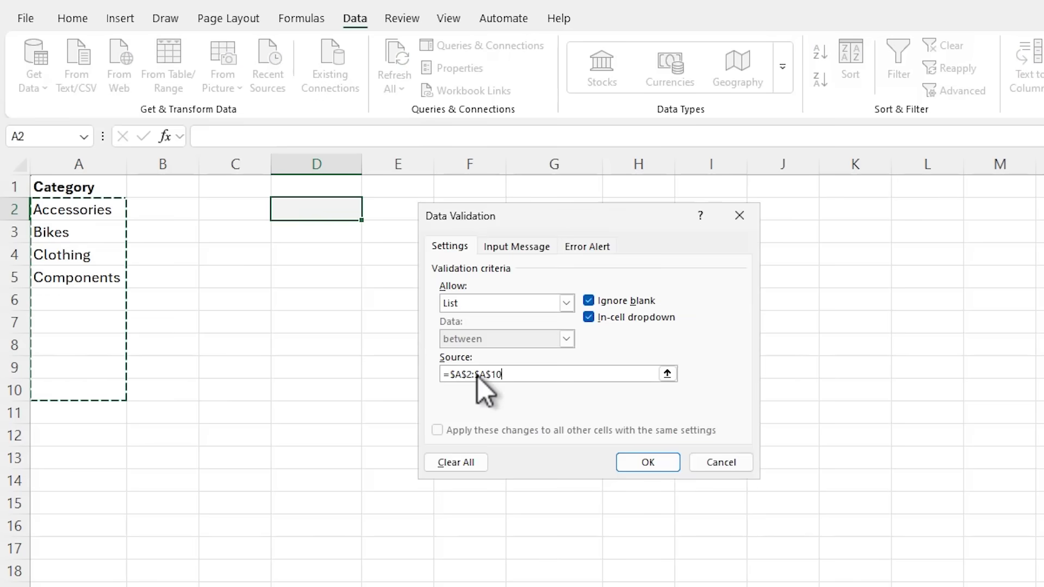
left_click(474, 374)
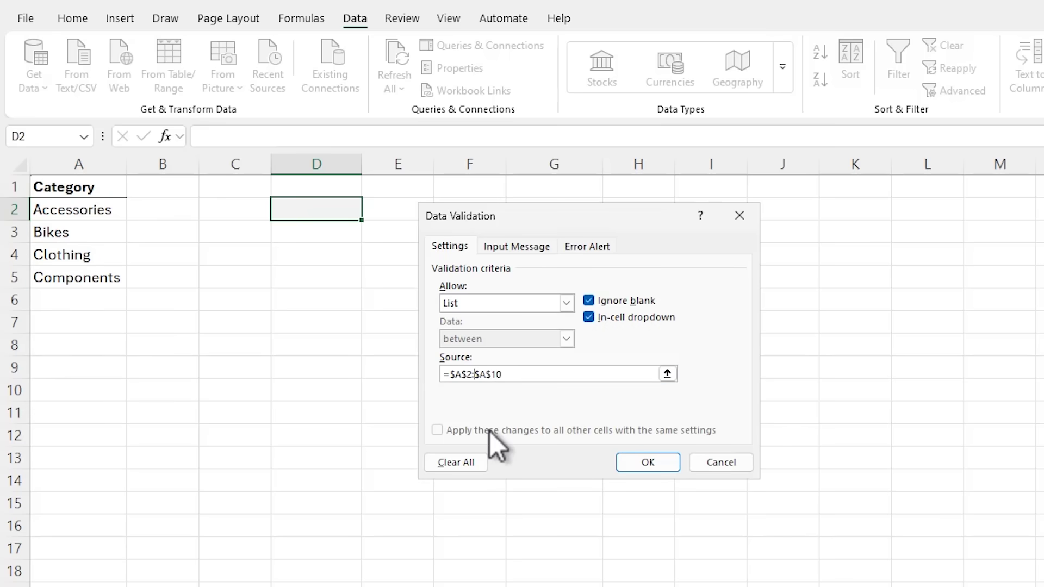
type(".")
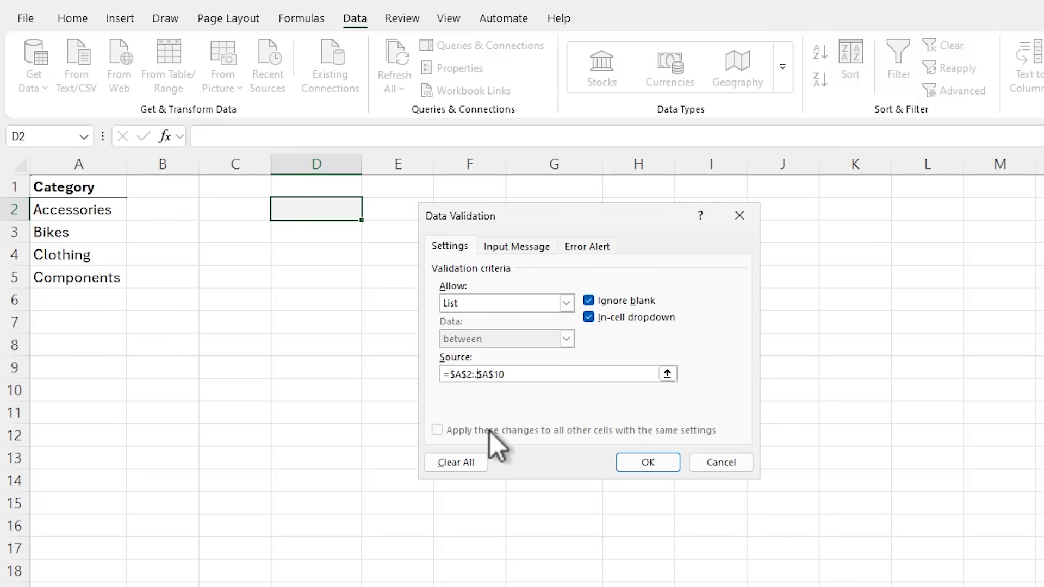
left_click(630, 463)
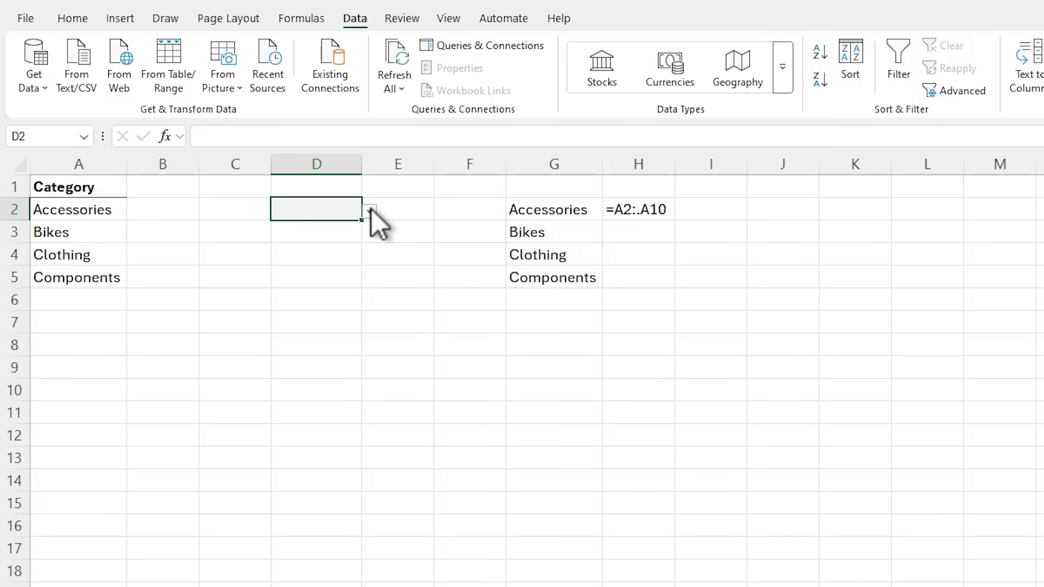
Check D2's dropdown, then enter the category Test in A6
left_click(371, 210)
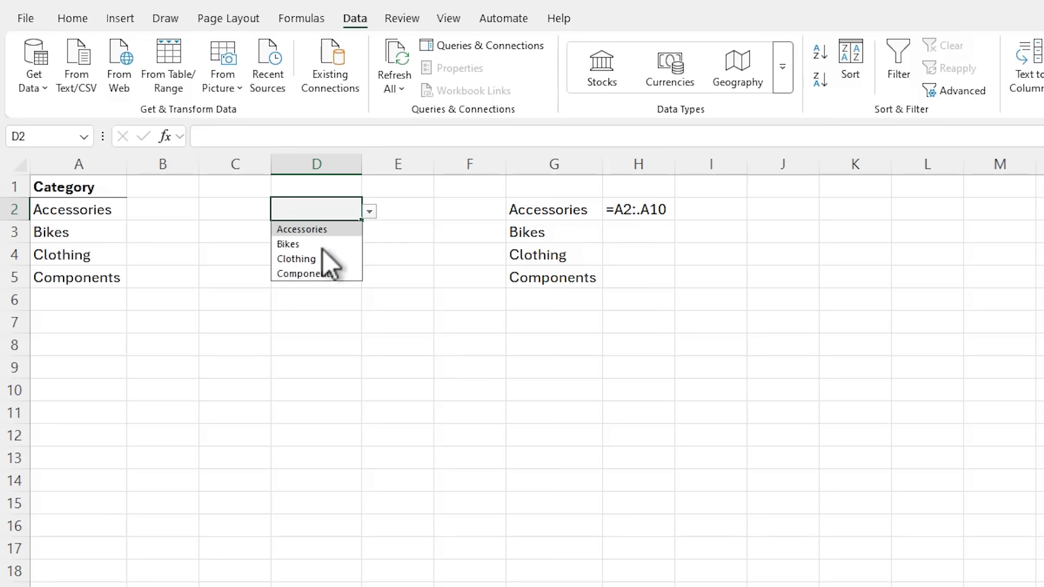
left_click(105, 331)
left_click(82, 300)
type("Test")
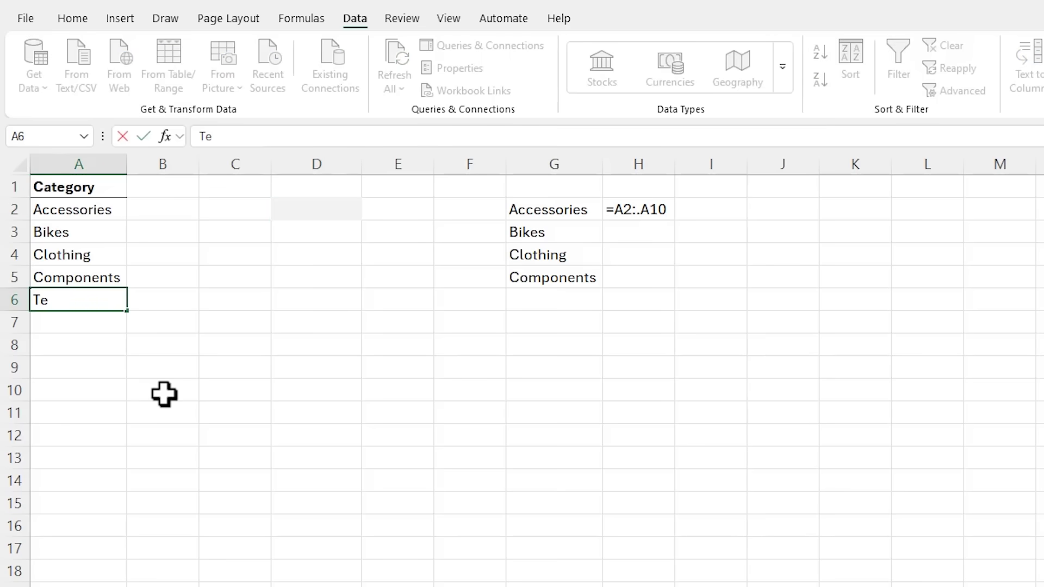
key("Return")
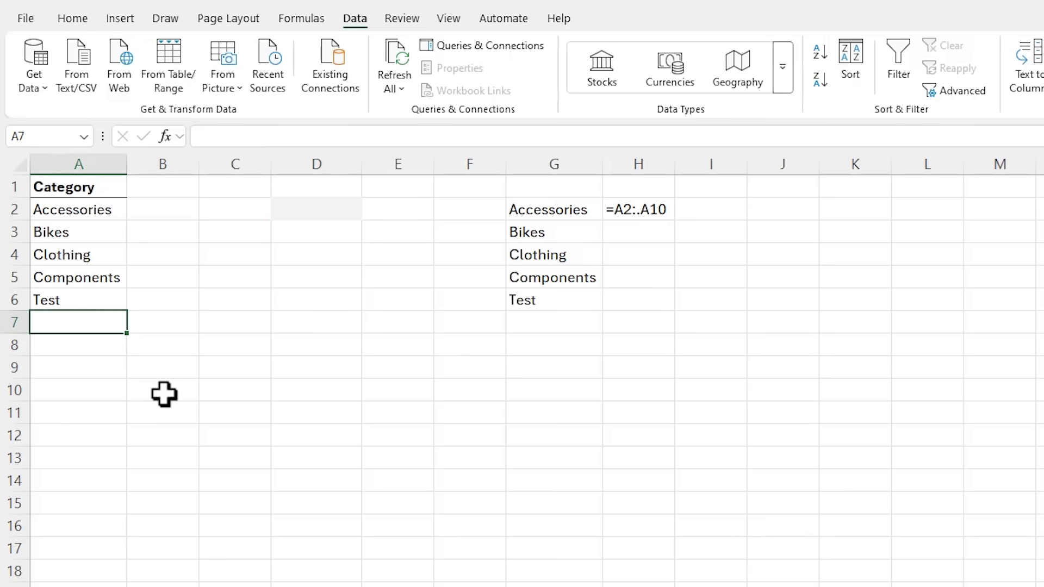
Review the spilled category formula in G2 and choose Test in D2's dropdown
left_click(554, 210)
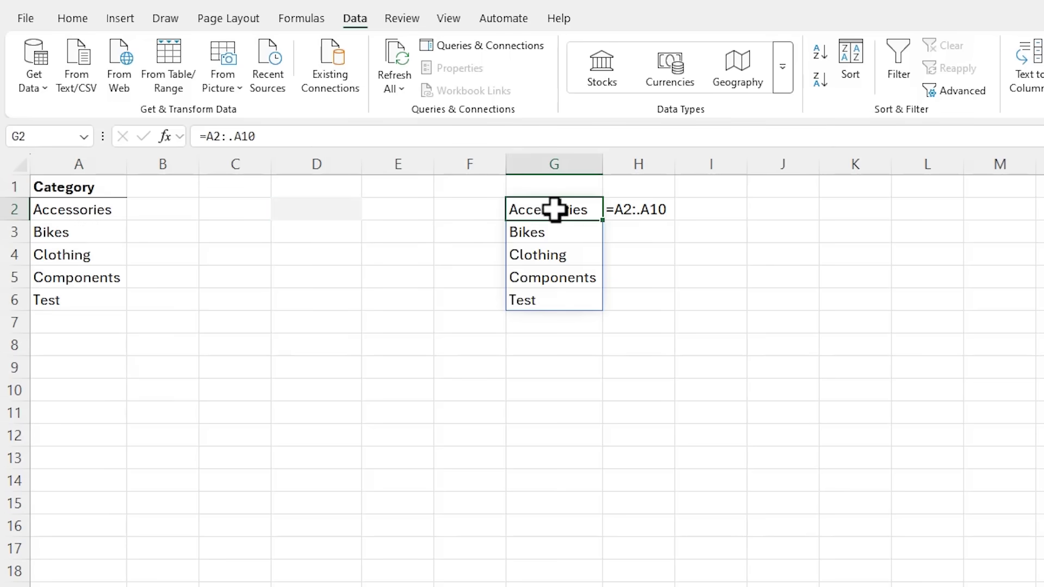
left_click(338, 210)
left_click(374, 212)
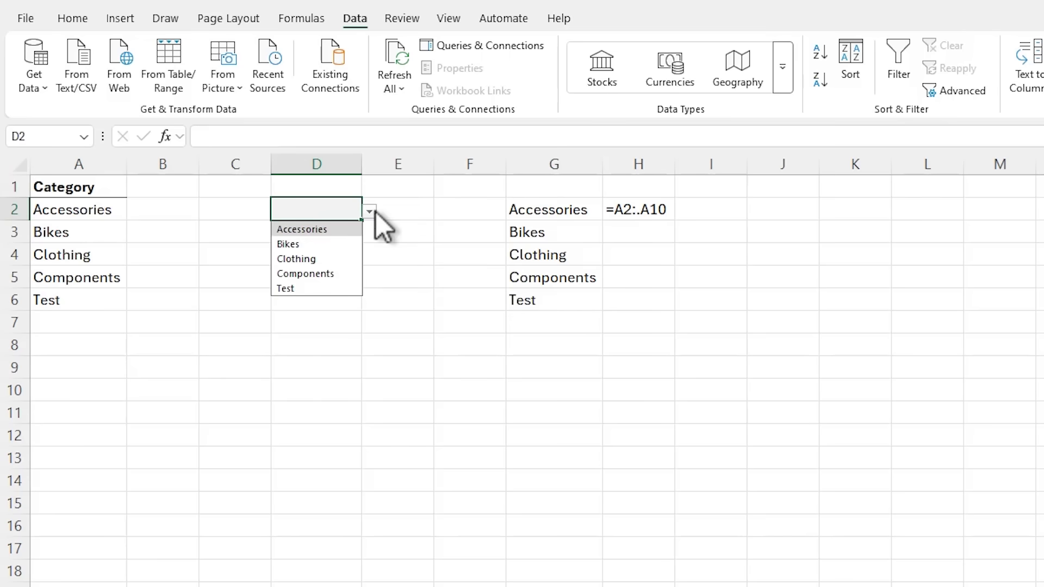
left_click(335, 285)
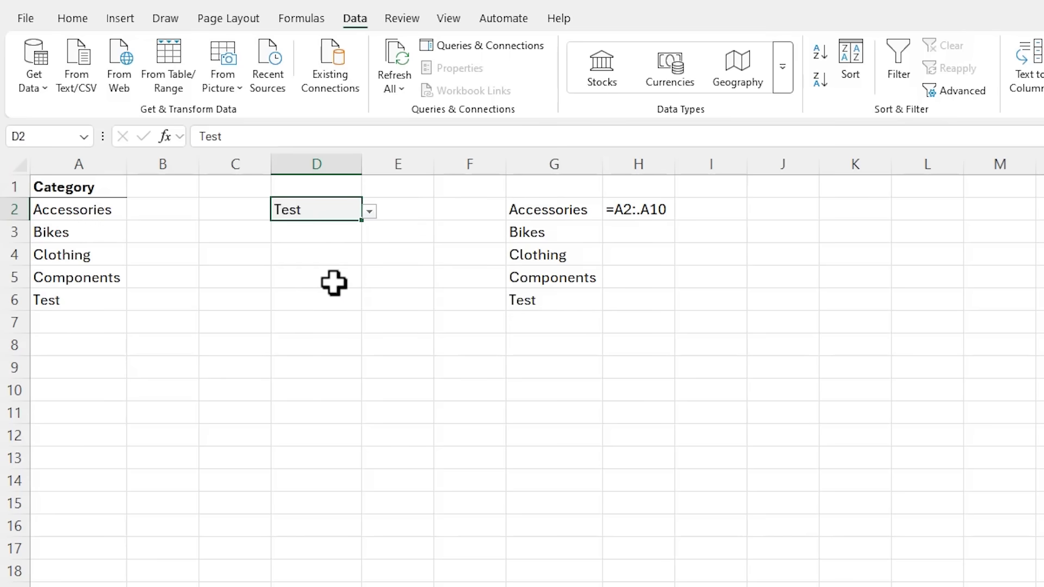
Enter Test2 in A8 and confirm it appears in D2's dropdown
left_click(82, 350)
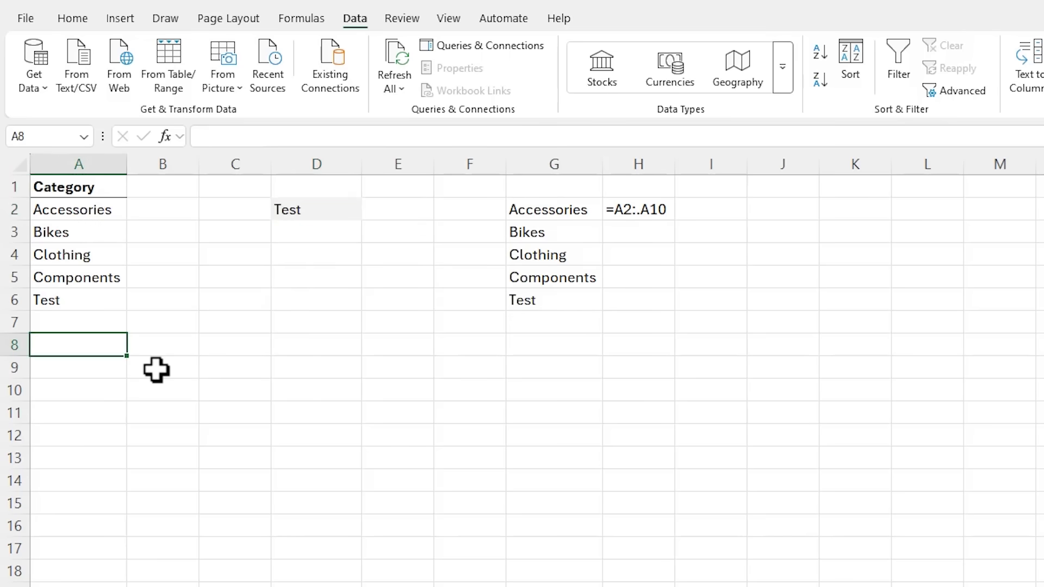
type("Test2")
key("Return")
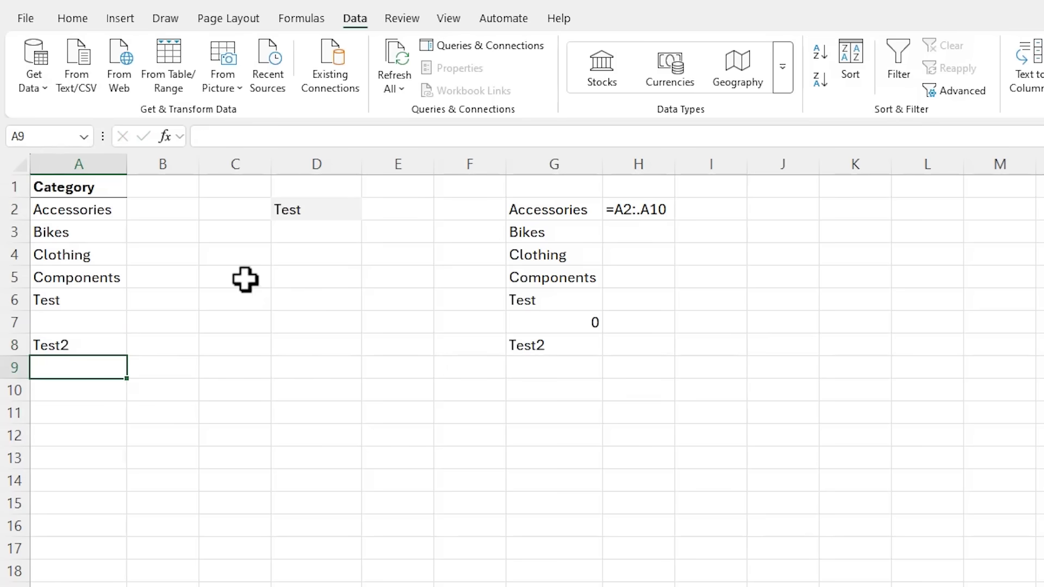
left_click(315, 210)
left_click(369, 212)
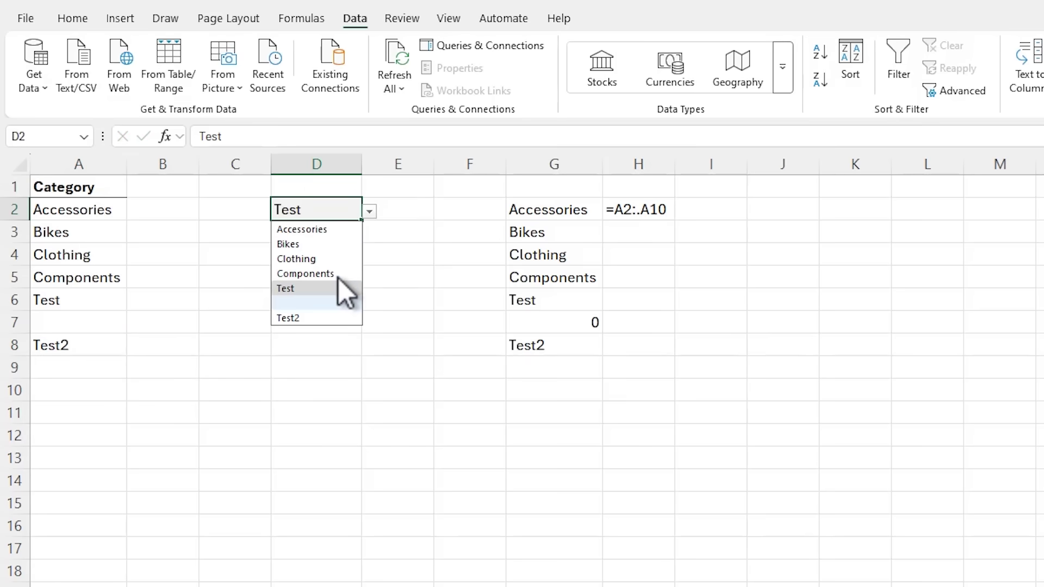
key("Down")
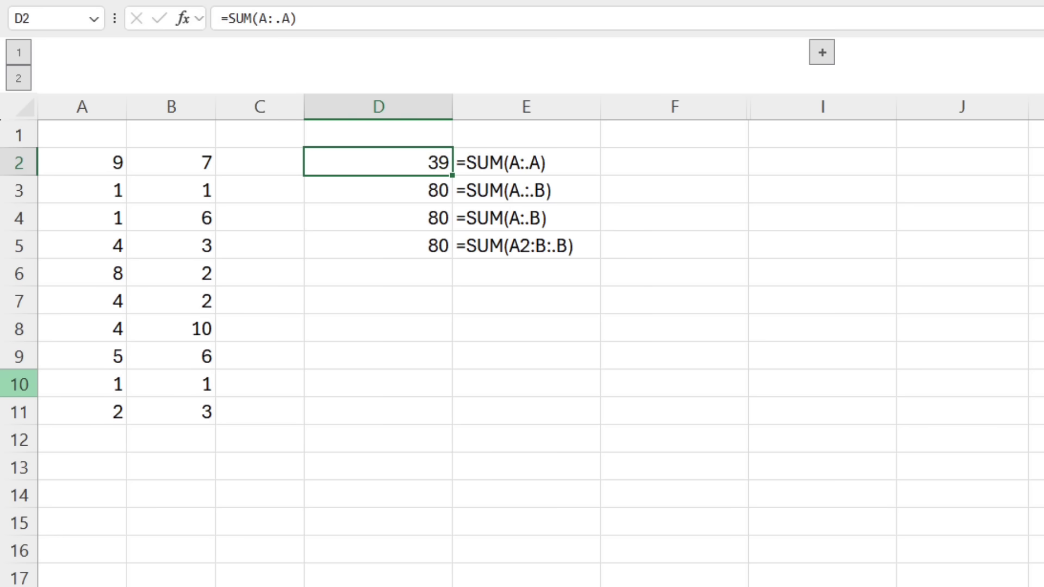
Review the SUM results in D3 and D4
left_click(378, 190)
left_click(378, 218)
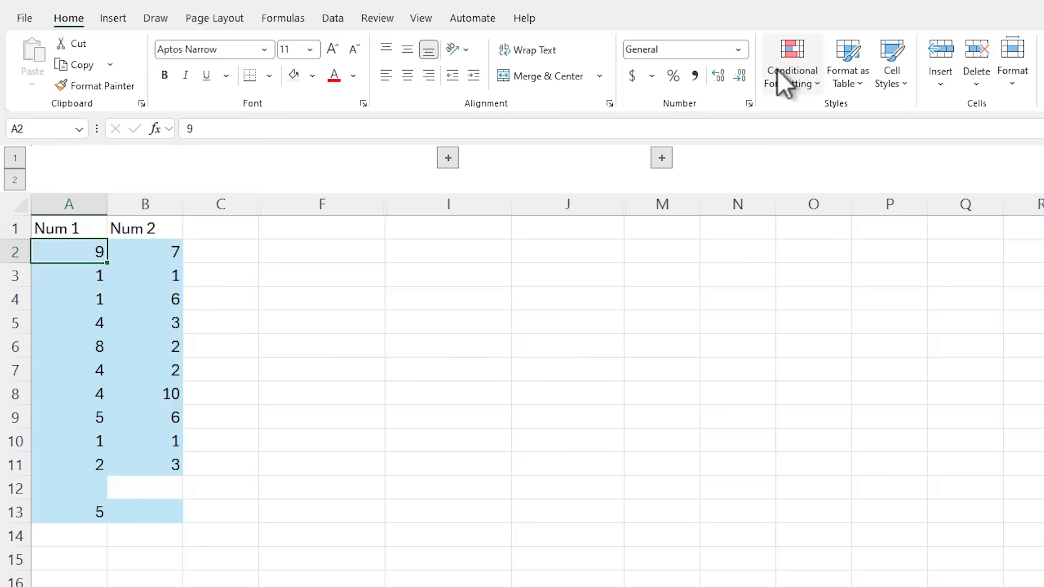
Open the conditional formatting rules manager and select the SUM(TRIMRANGE) rule
left_click(783, 71)
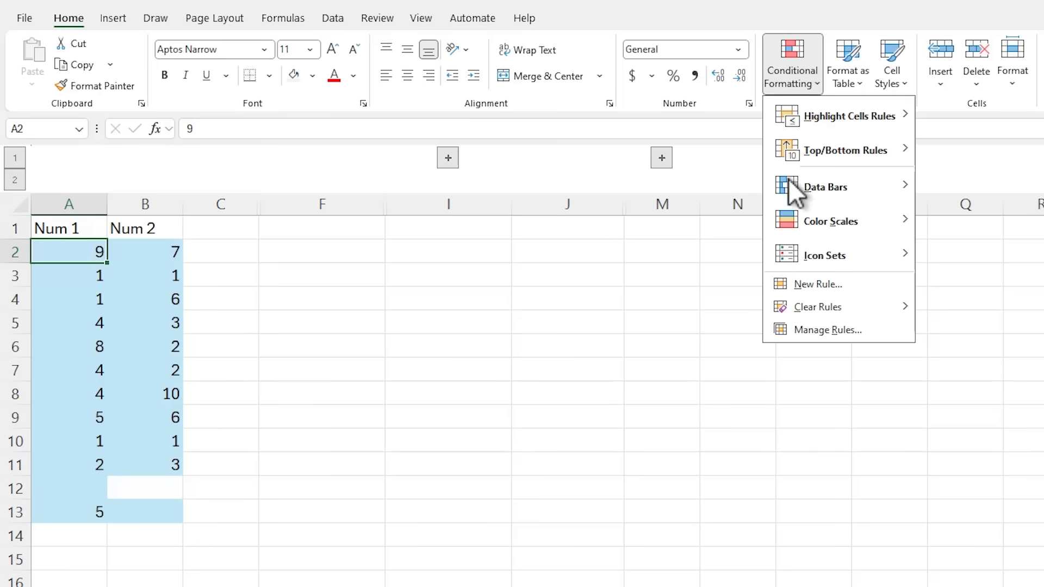
left_click(805, 331)
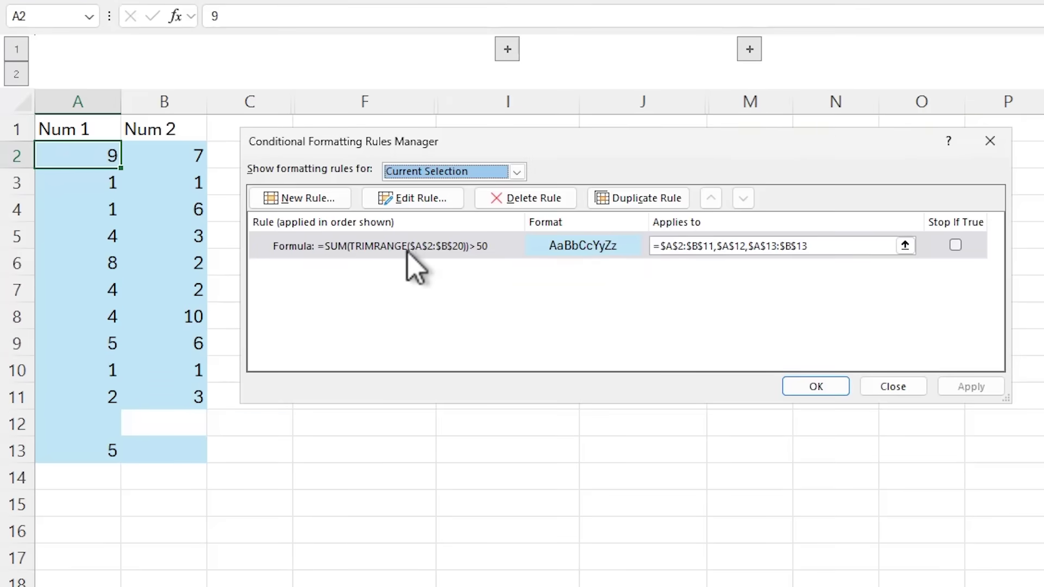
left_click(394, 262)
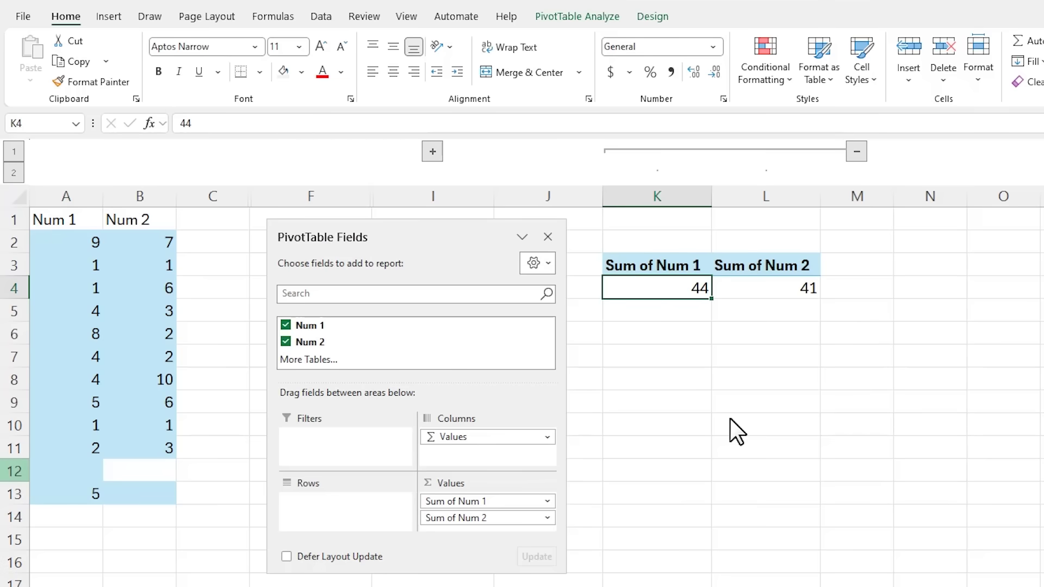
Inspect the PivotTable source range 'Whole Col Ref'!$A$1:$B$13 and reopen Change Data Source
left_click(589, 16)
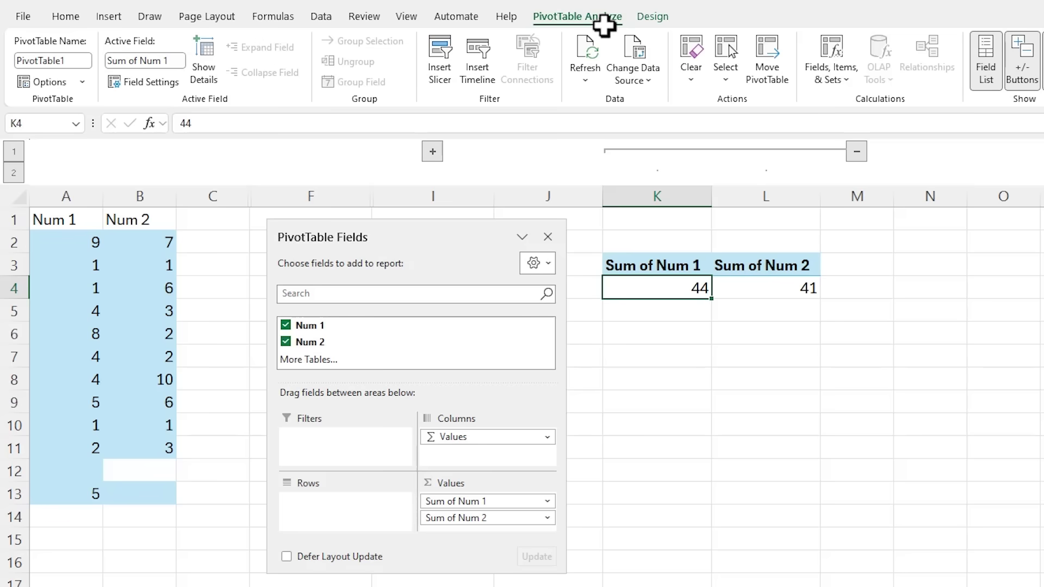
left_click(649, 52)
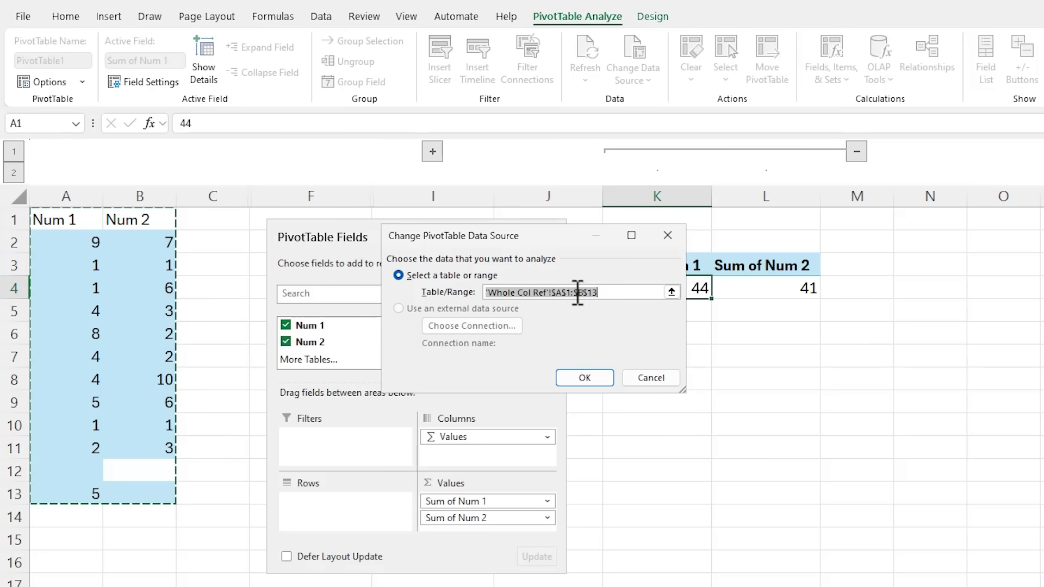
left_click(574, 294)
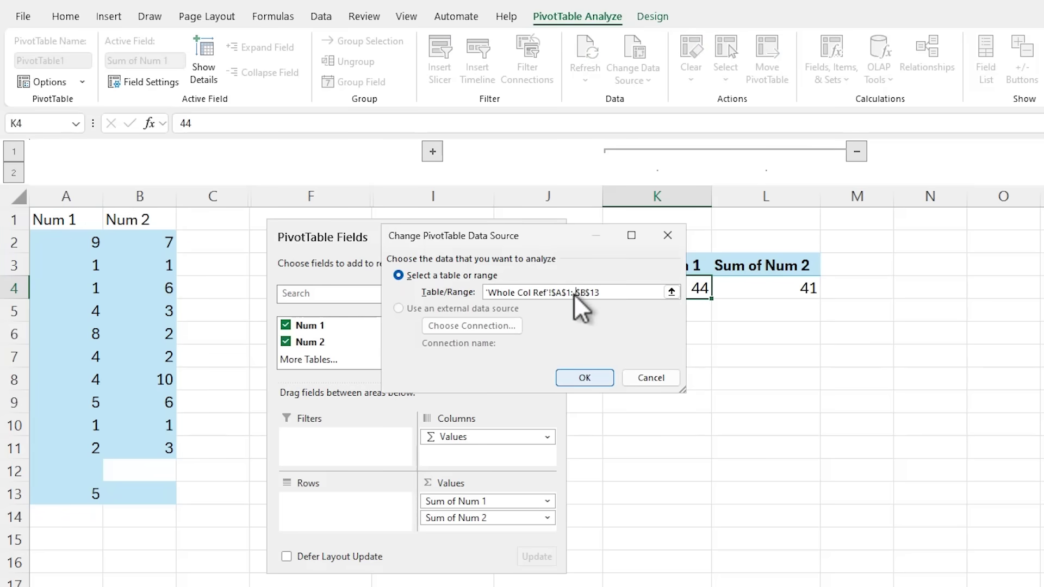
left_click(597, 379)
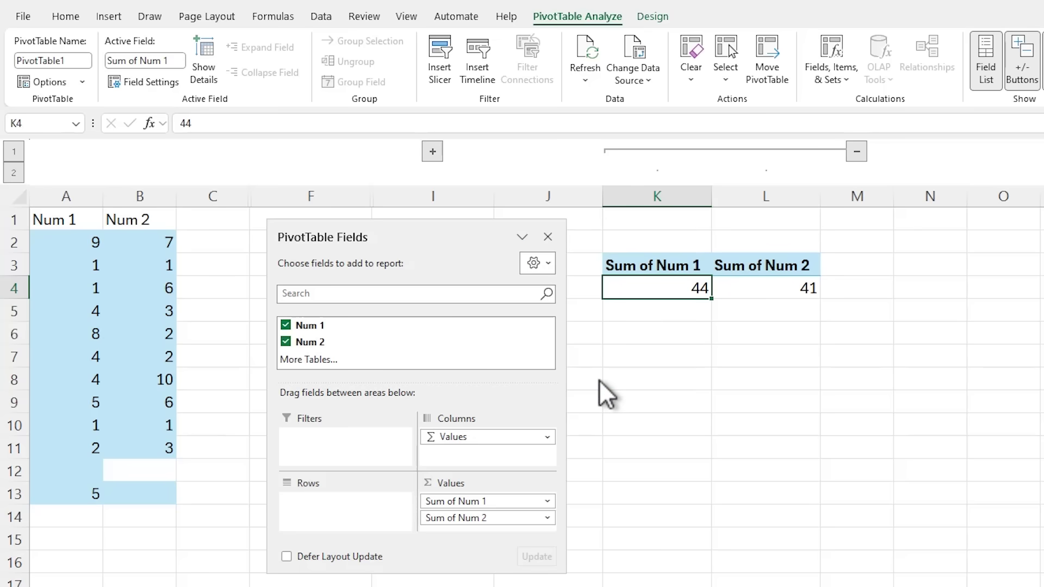
left_click(641, 60)
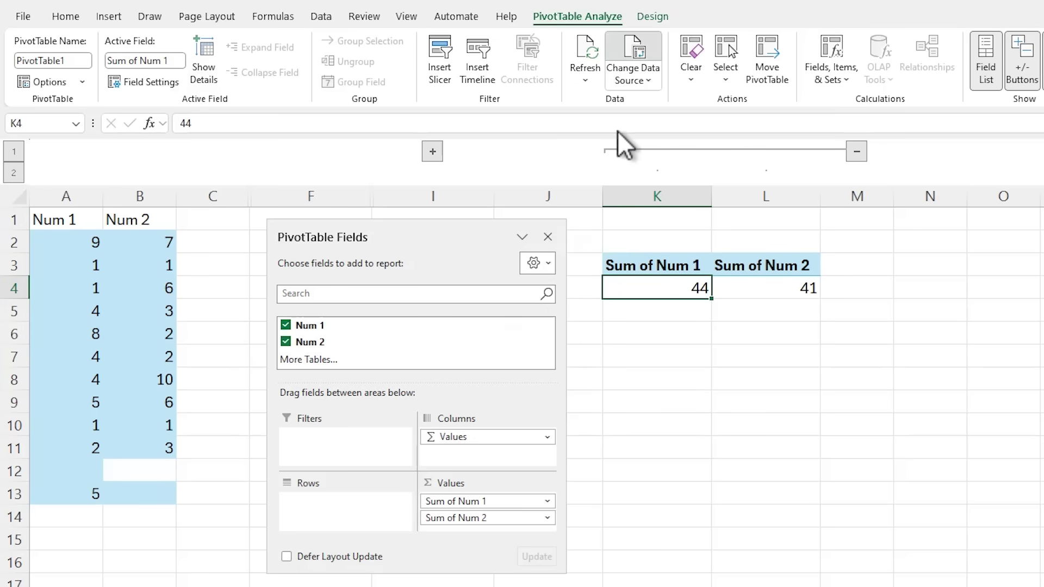